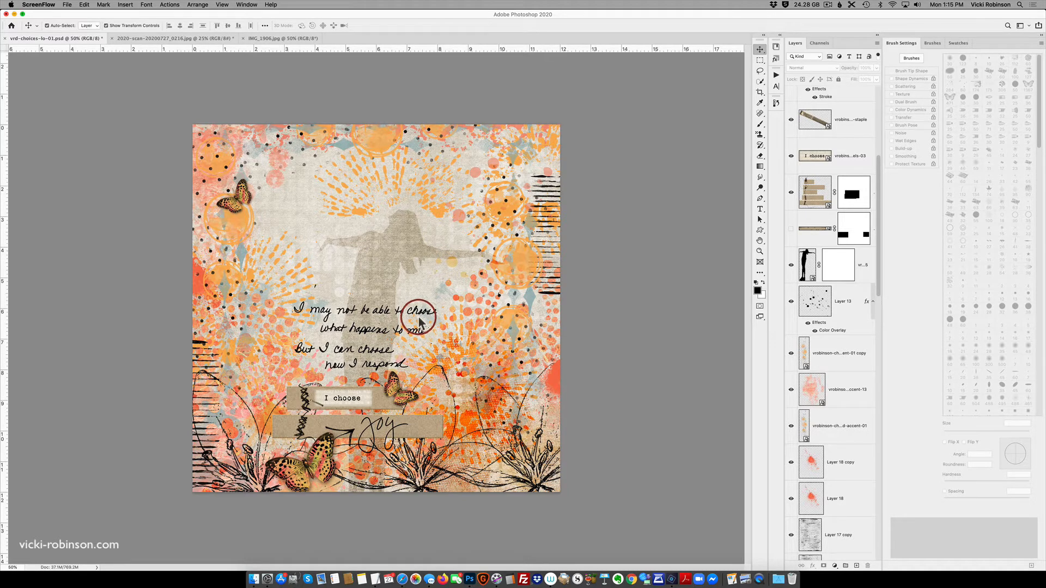
# Compare the scanned handwriting with the photographed version in IMG_1906.jpg, viewing the scan at 50% zoom
pyautogui.click(176, 42)
pyautogui.click(177, 38)
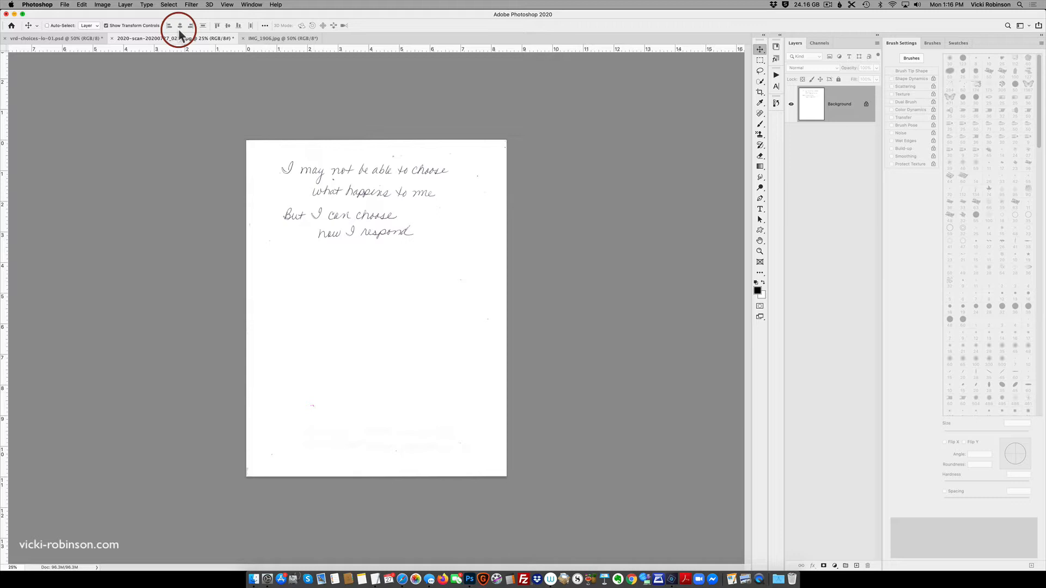
pyautogui.press('super+minus')
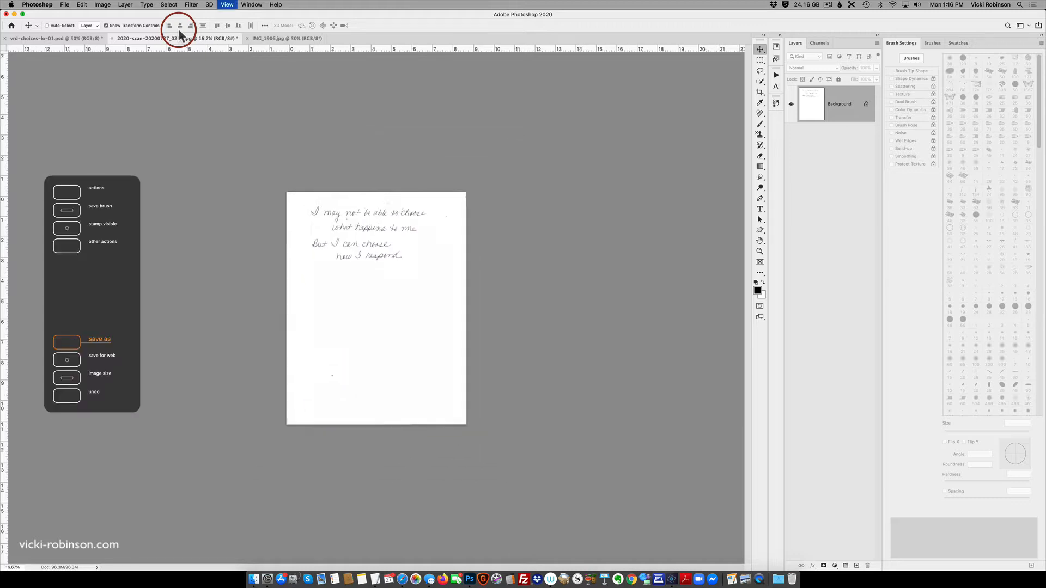
pyautogui.press('super+plus')
pyautogui.press('super+plus')
pyautogui.press('super+plus')
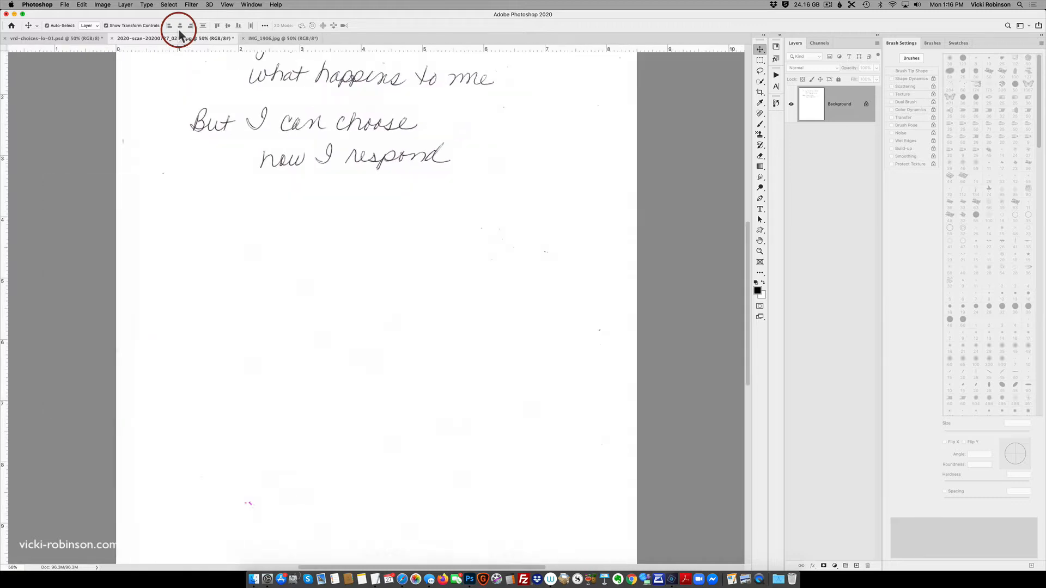
pyautogui.moveTo(749, 236); pyautogui.dragTo(748, 180)
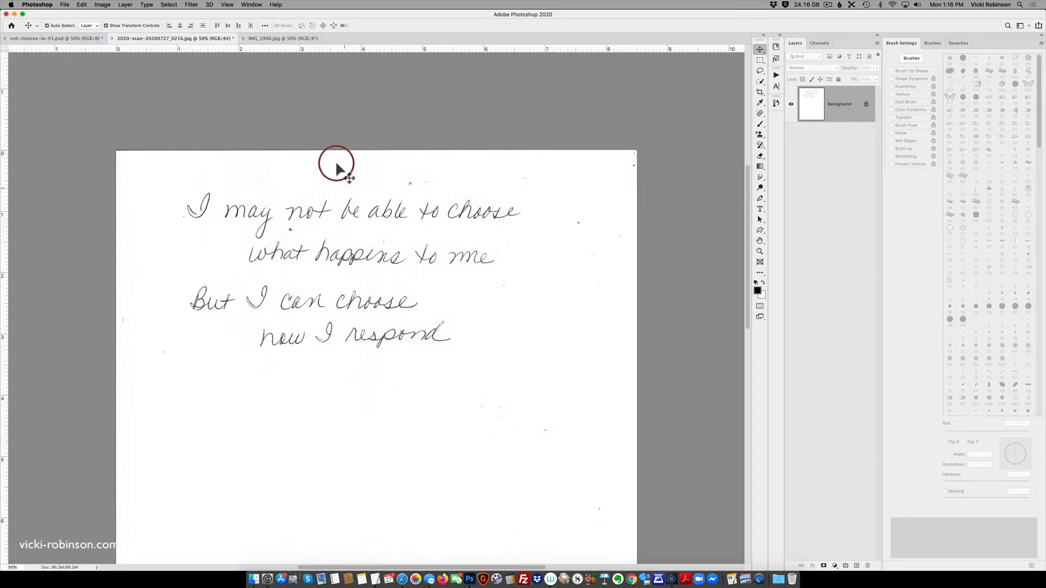
pyautogui.click(284, 39)
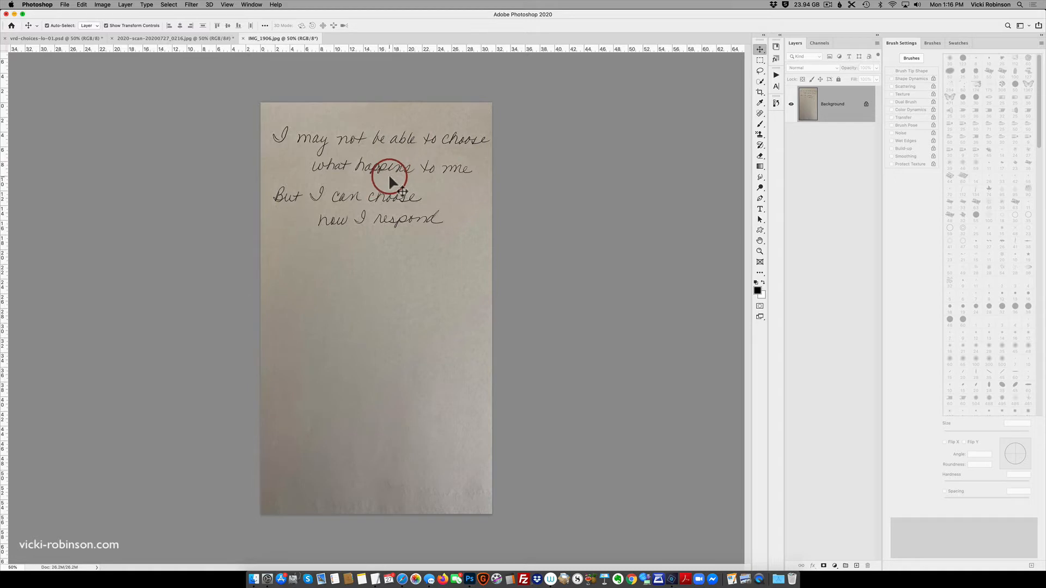
pyautogui.click(210, 39)
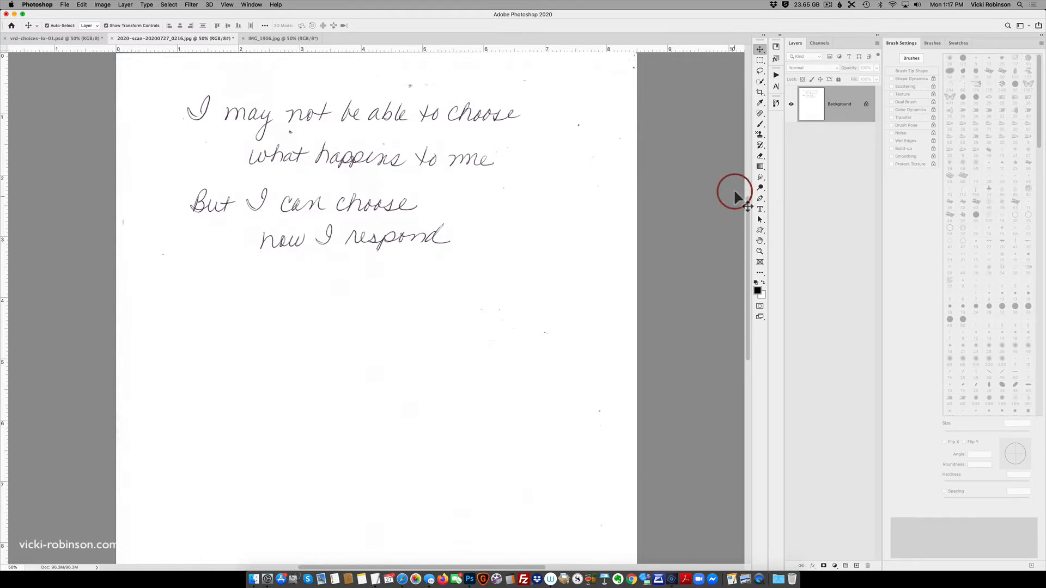
pyautogui.scroll(2, 748, 210)
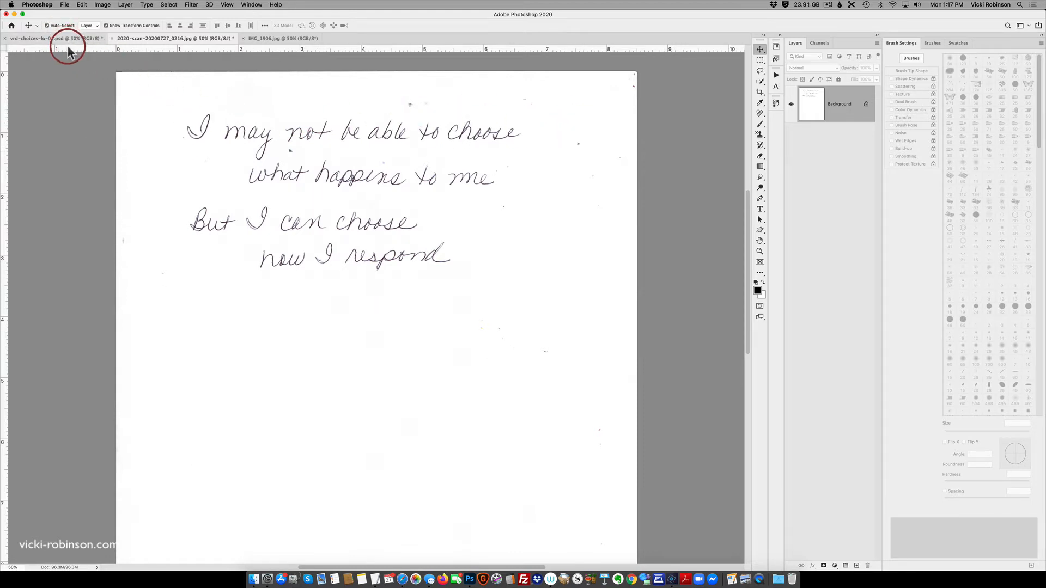
# Erase the stray ink specks around the first line of handwriting in the scan
pyautogui.press('e')
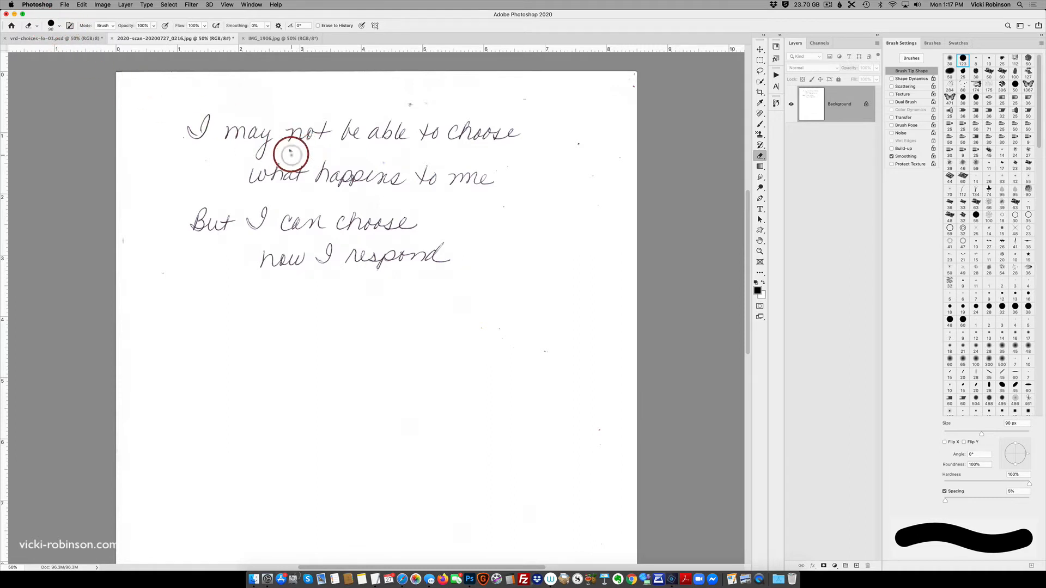
pyautogui.click(287, 150)
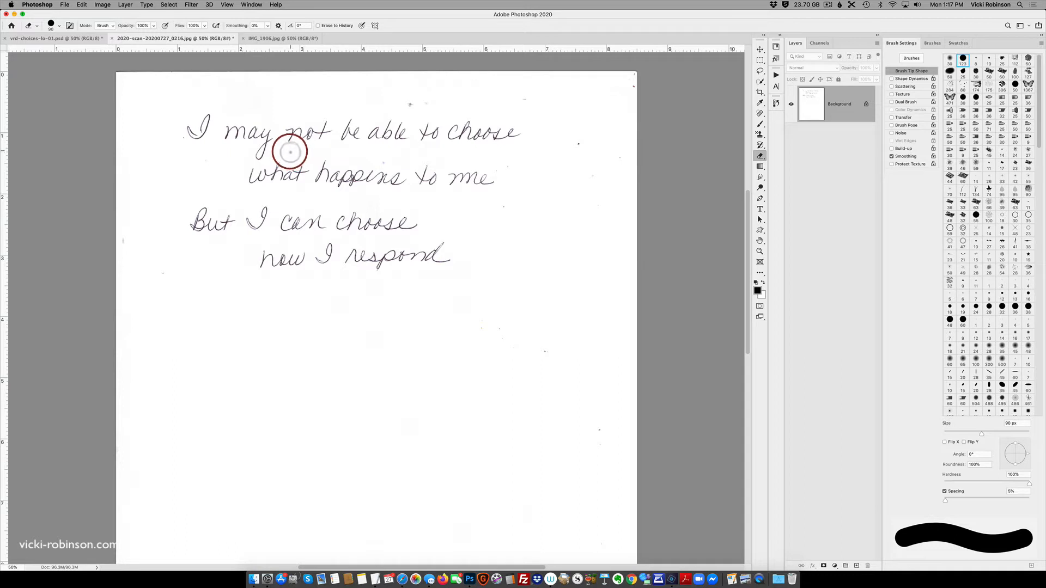
pyautogui.click(406, 104)
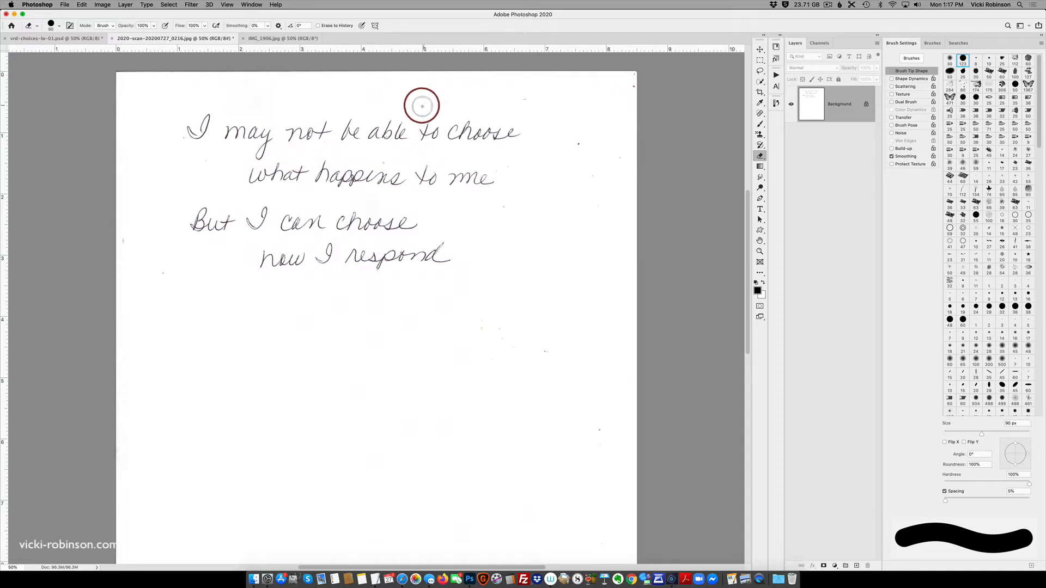
pyautogui.click(585, 149)
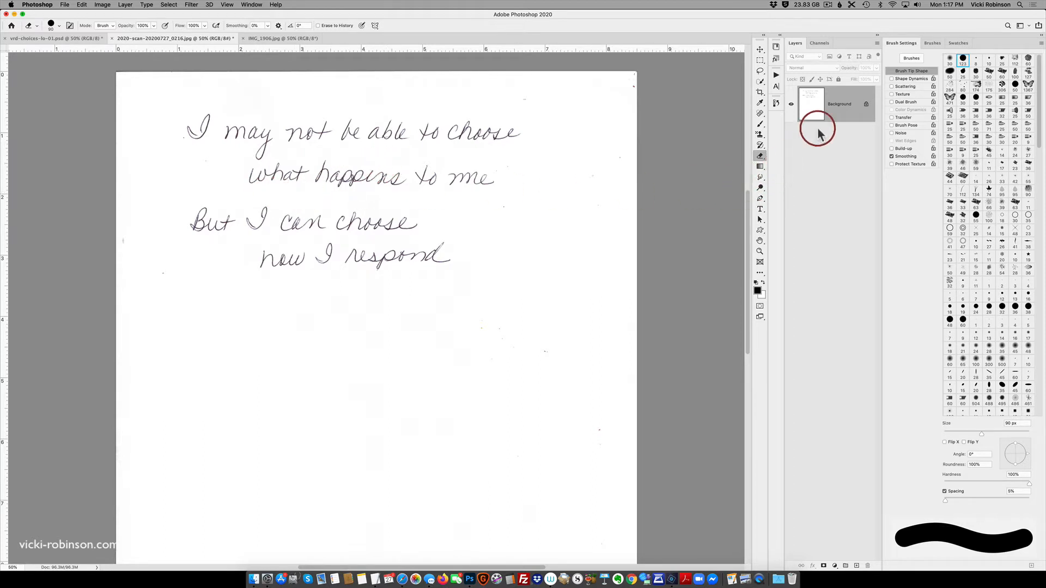
pyautogui.press('v')
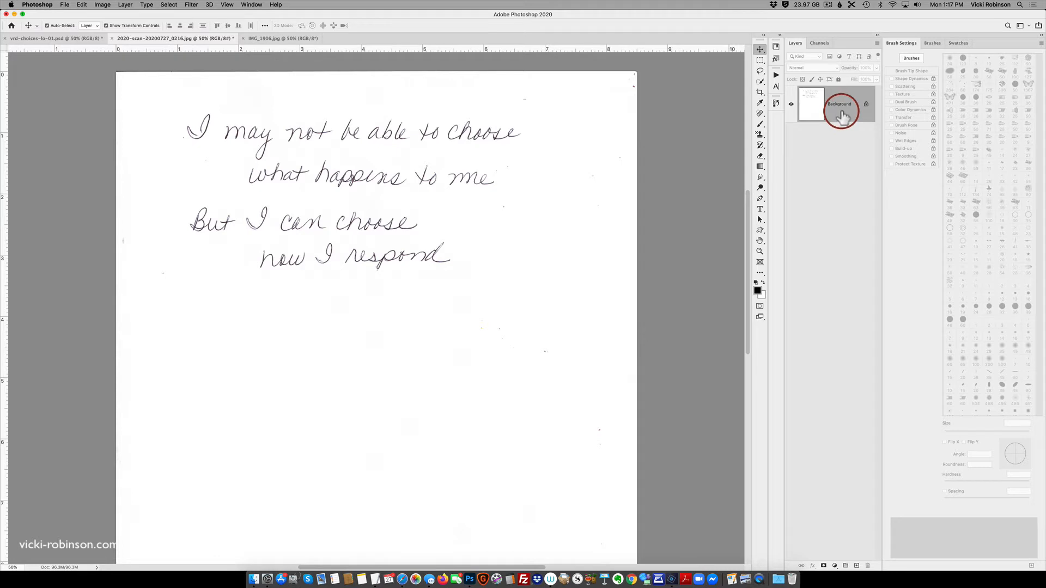
# Apply a Threshold adjustment at a level of about 218 to turn the scanned handwriting solid black on white
pyautogui.click(103, 5)
pyautogui.moveTo(112, 27)
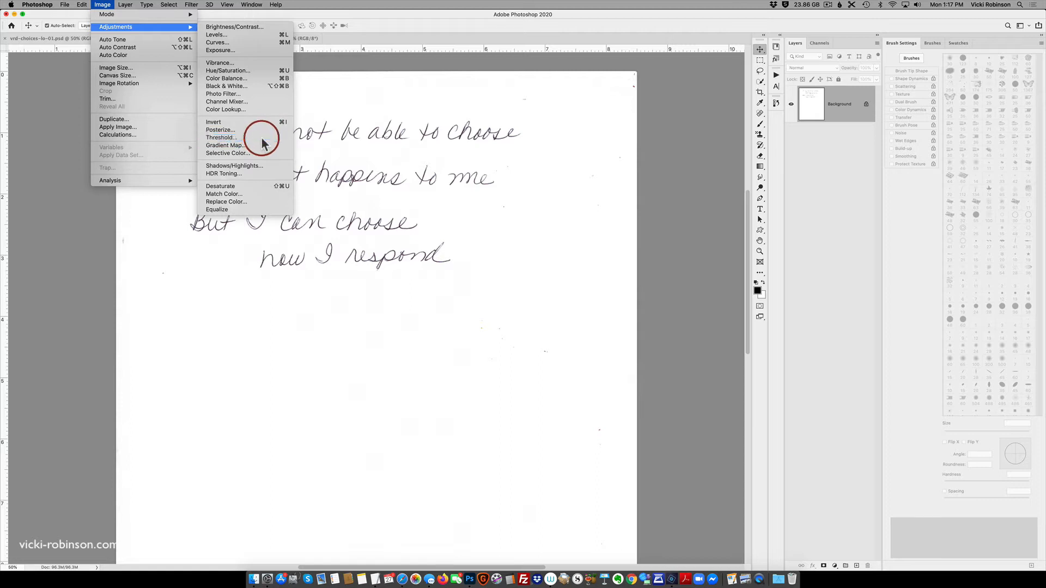
pyautogui.click(261, 141)
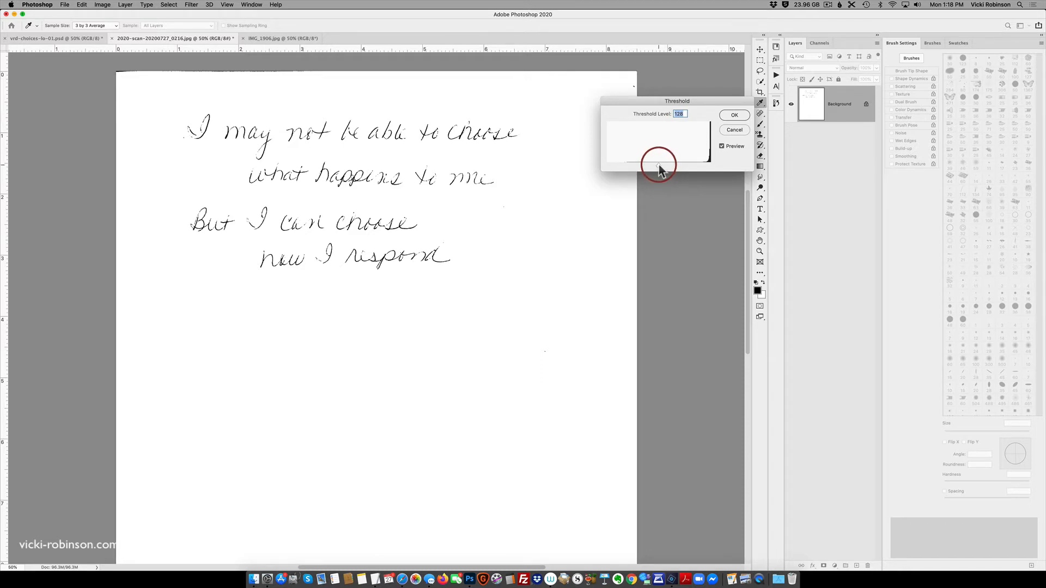
pyautogui.moveTo(657, 163); pyautogui.dragTo(721, 164)
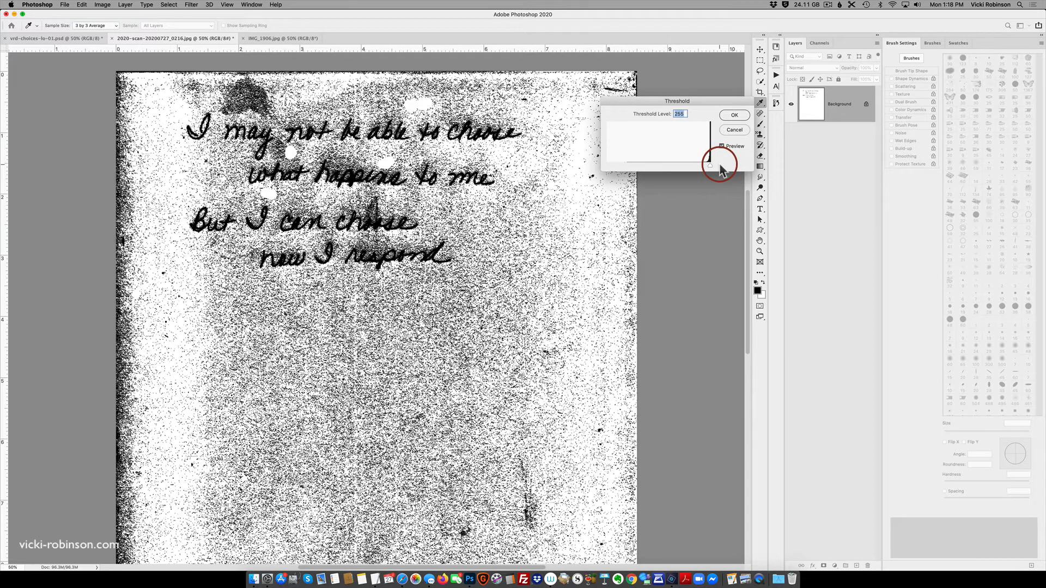
pyautogui.moveTo(720, 165); pyautogui.dragTo(607, 164)
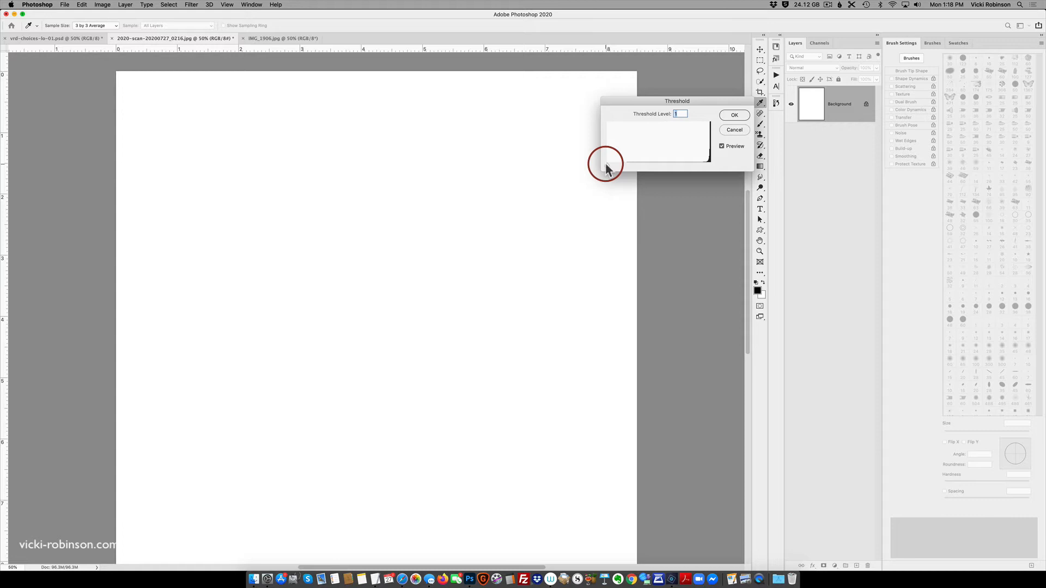
pyautogui.moveTo(606, 166); pyautogui.dragTo(695, 165)
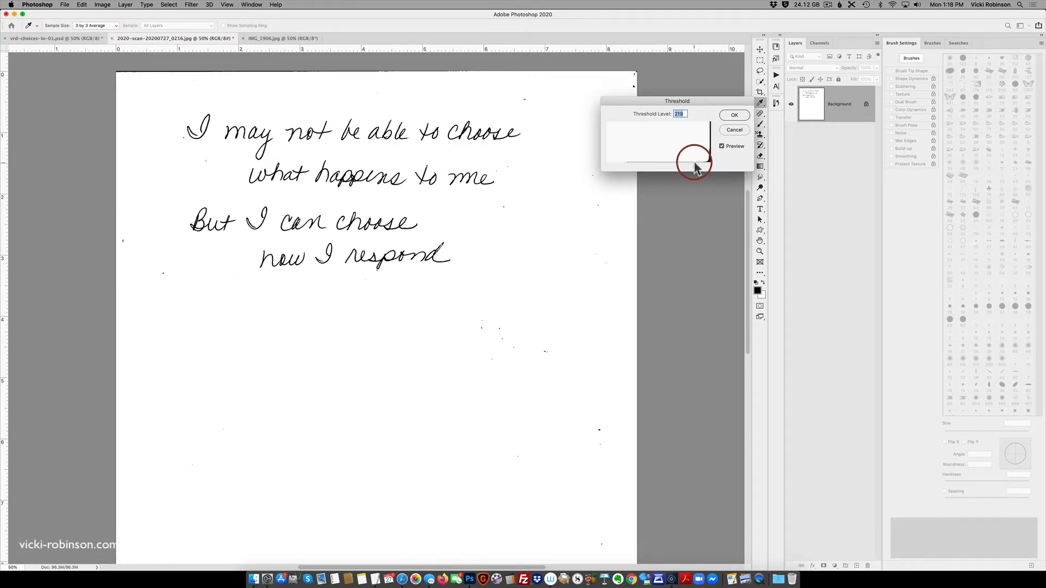
pyautogui.click(734, 116)
# Enclose all four handwritten lines in a tight rectangular marquee and define them as a brush preset with the default name
pyautogui.moveTo(746, 198); pyautogui.dragTo(722, 202)
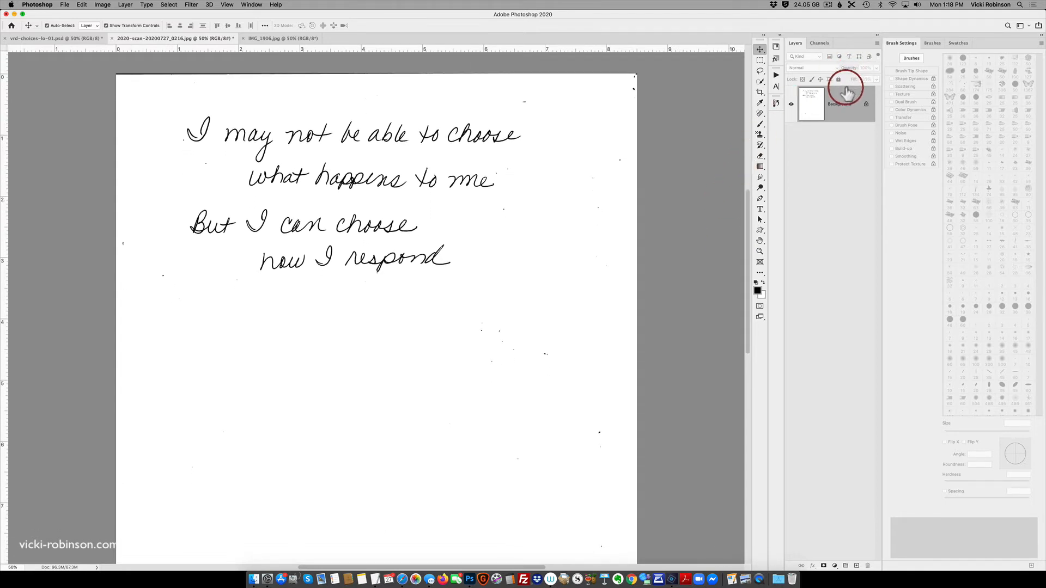
pyautogui.click(761, 64)
pyautogui.click(760, 65)
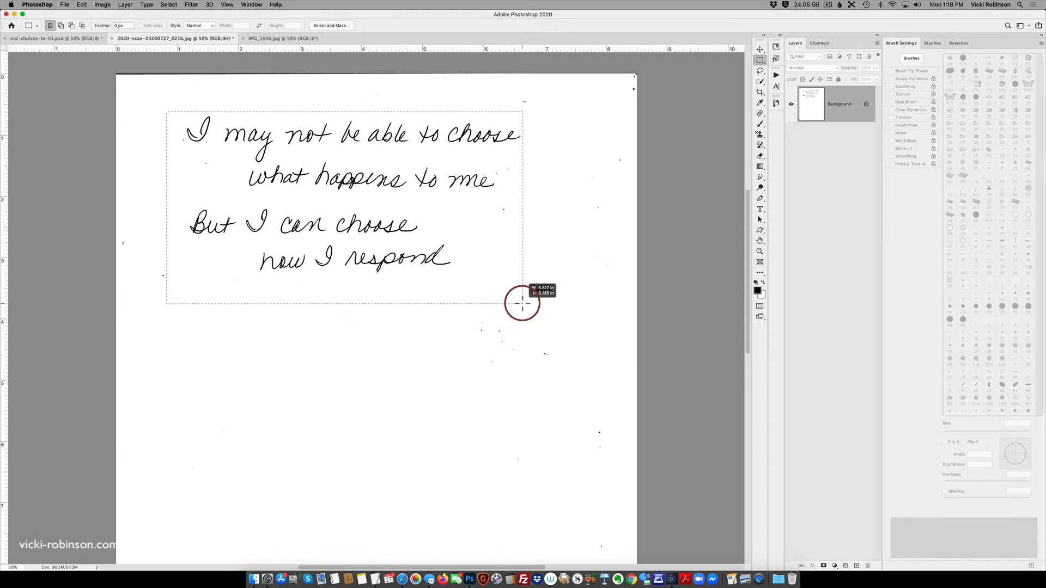
pyautogui.moveTo(541, 301); pyautogui.dragTo(548, 300)
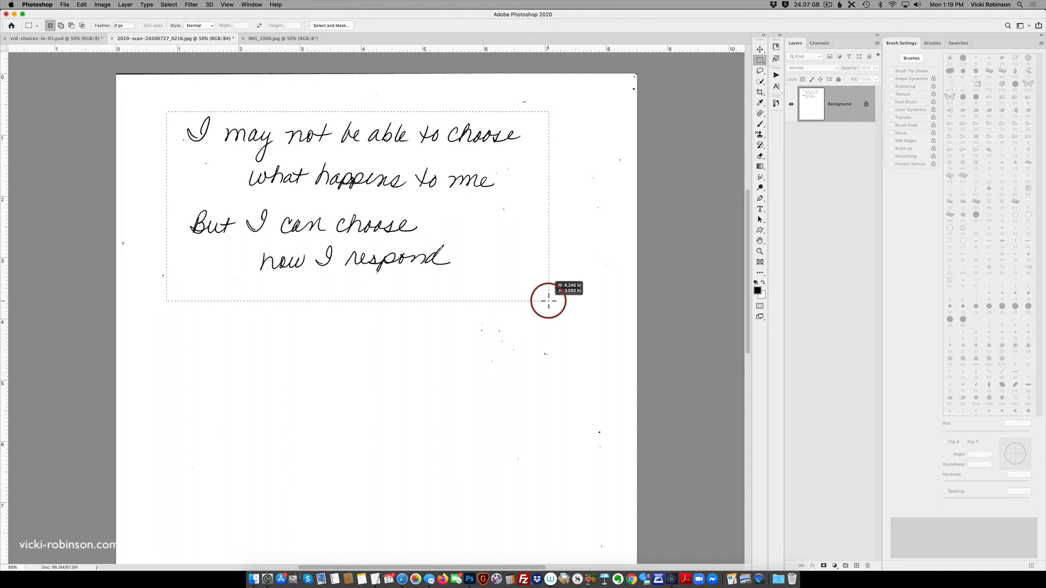
pyautogui.moveTo(548, 300); pyautogui.dragTo(525, 280)
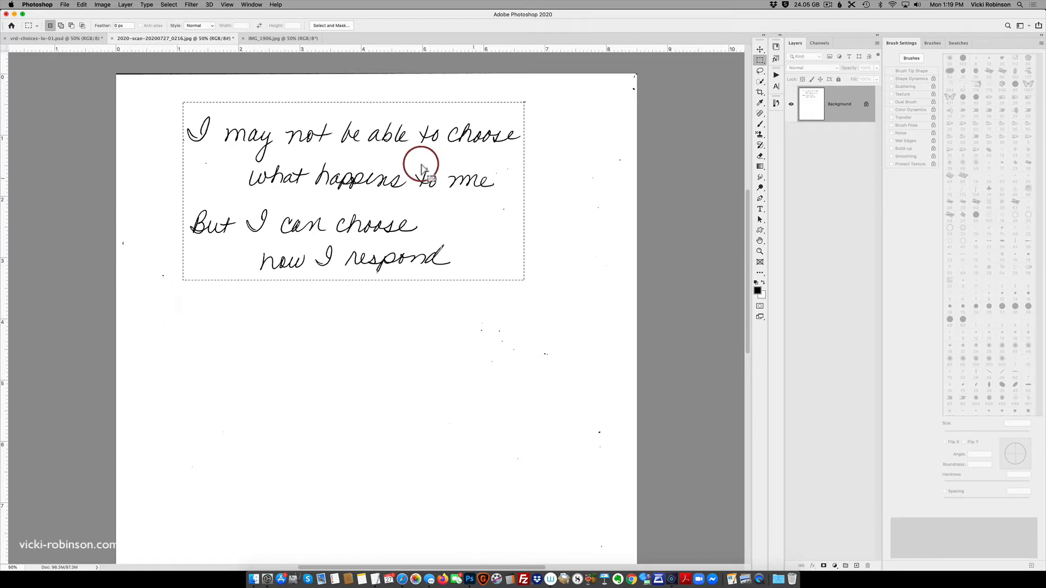
pyautogui.click(81, 6)
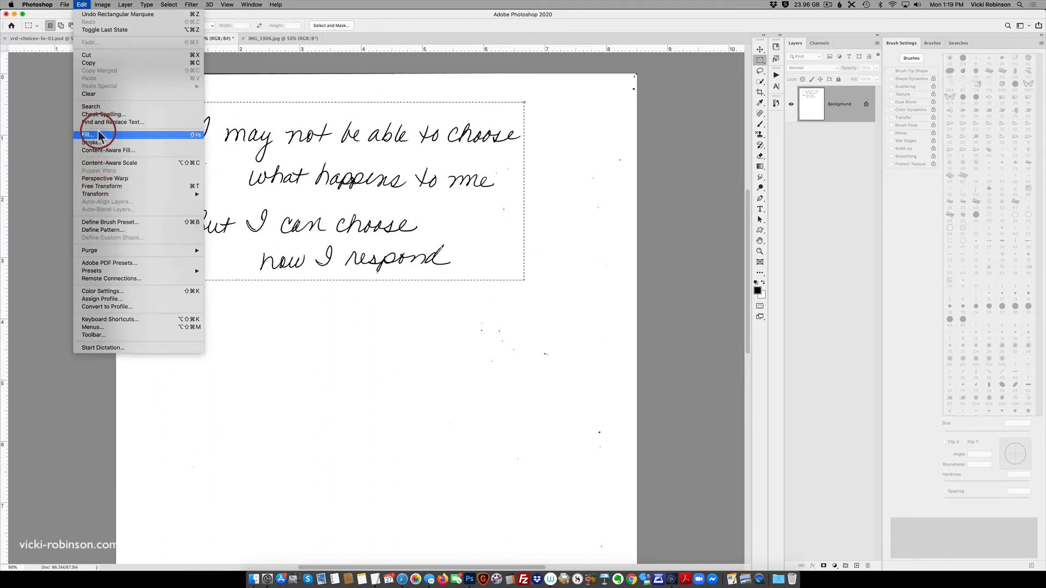
pyautogui.click(102, 224)
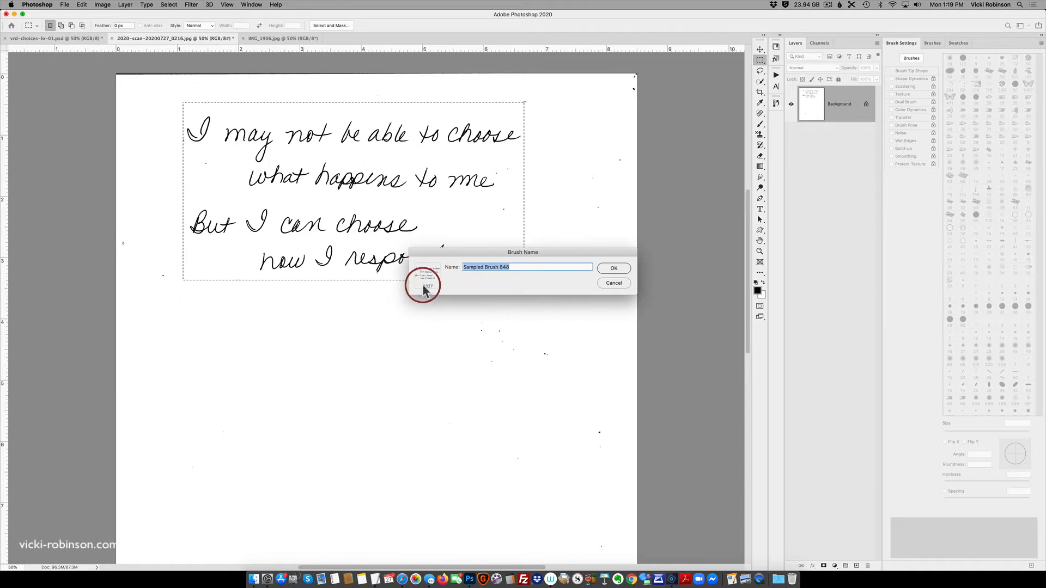
pyautogui.click(614, 269)
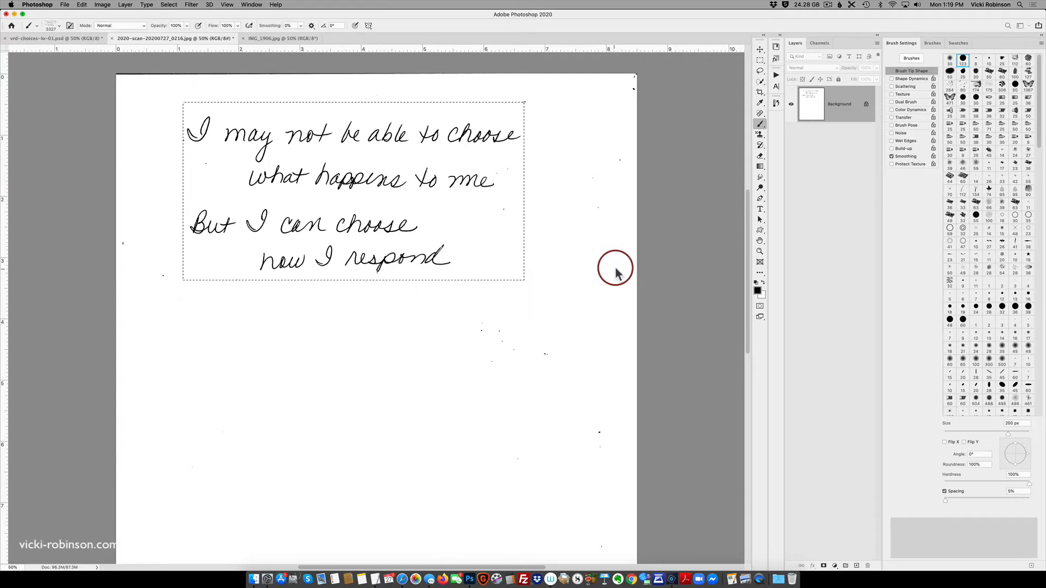
# In vrd-choices-lo-01.psd, add a new layer above the topmost butterfly layer and stamp the handwriting brush once in black
pyautogui.click(92, 43)
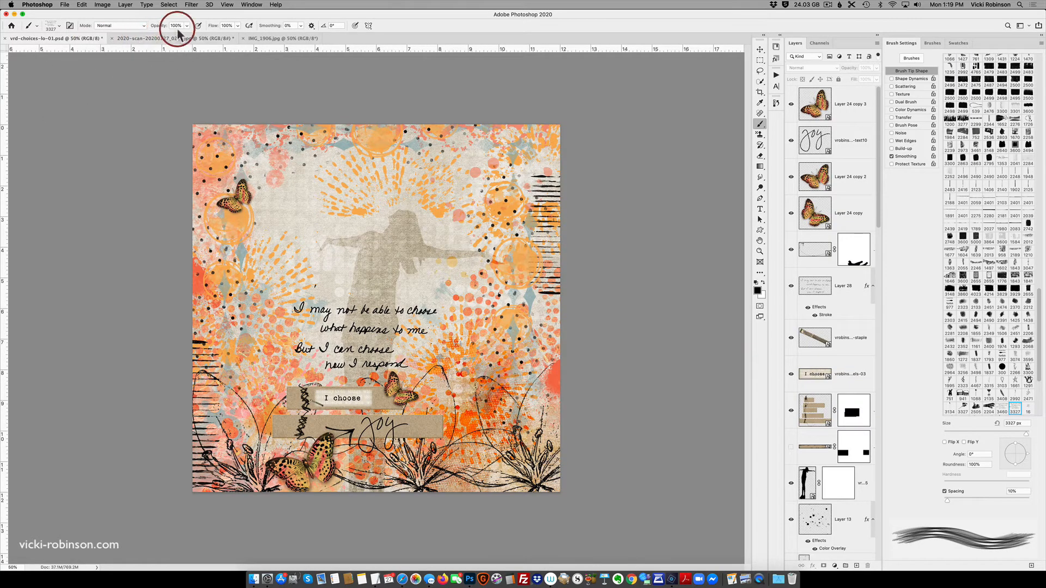
pyautogui.click(215, 39)
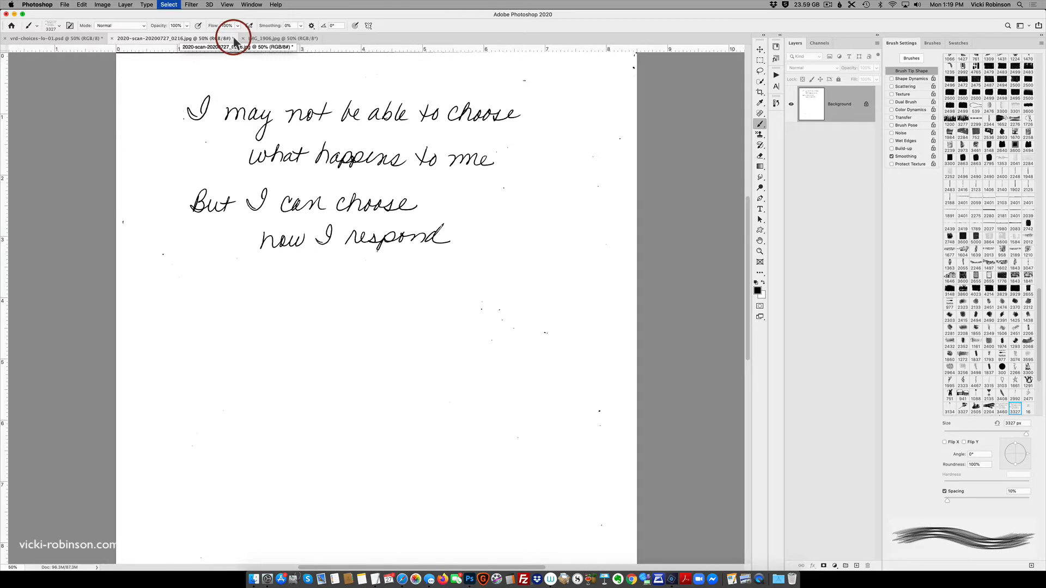
pyautogui.click(93, 41)
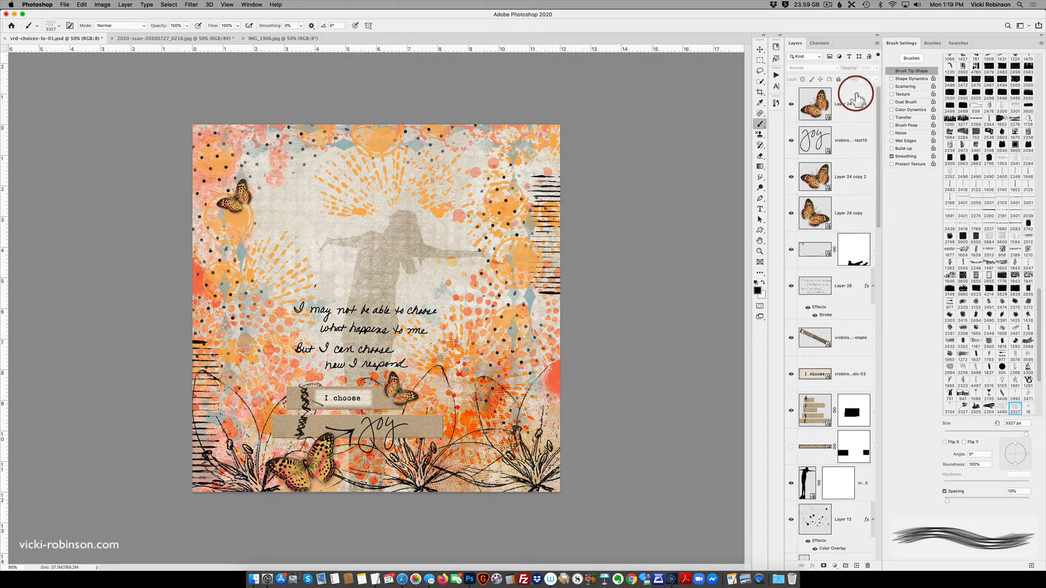
pyautogui.click(857, 100)
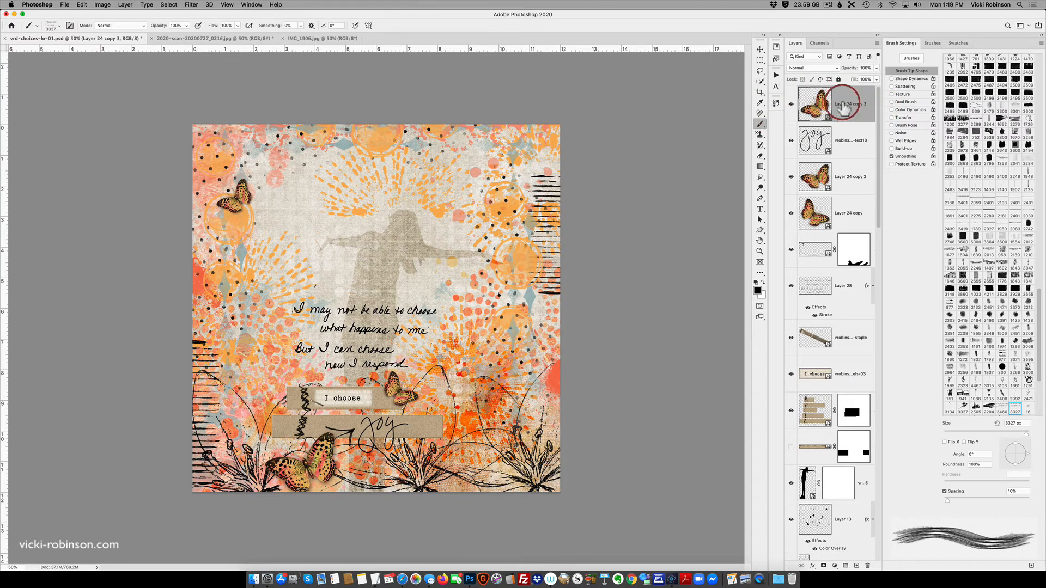
pyautogui.click(856, 566)
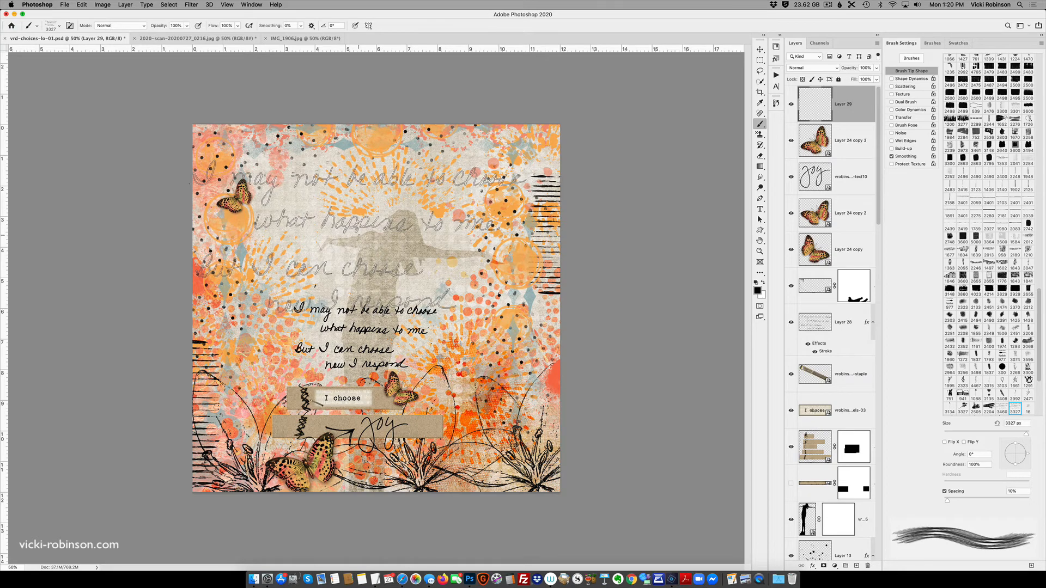
pyautogui.click(360, 239)
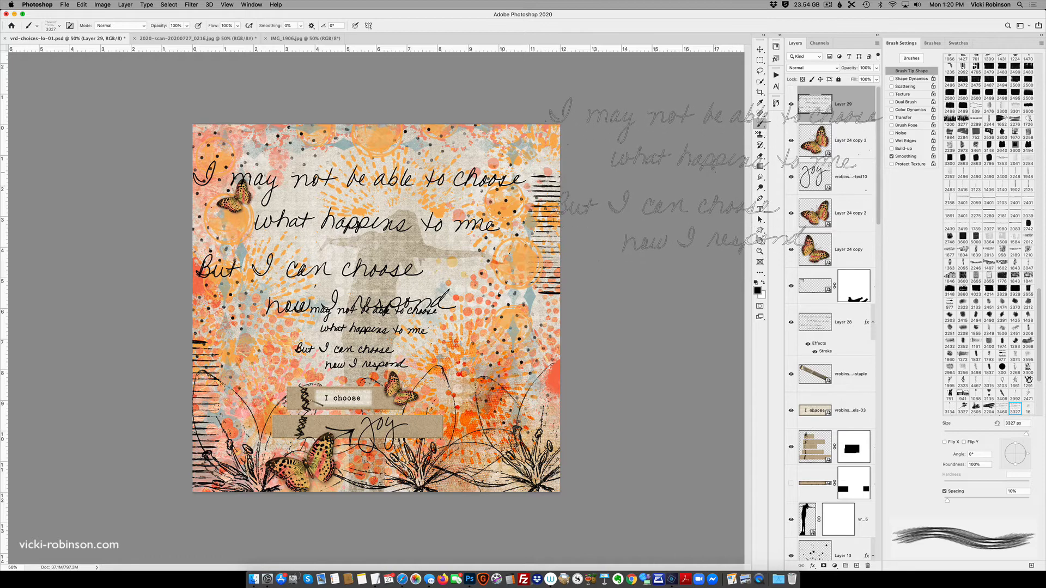
pyautogui.click(715, 177)
# Scale the stamped handwriting proportionally to about 49% and place it just above the existing quote
pyautogui.press('super+t')
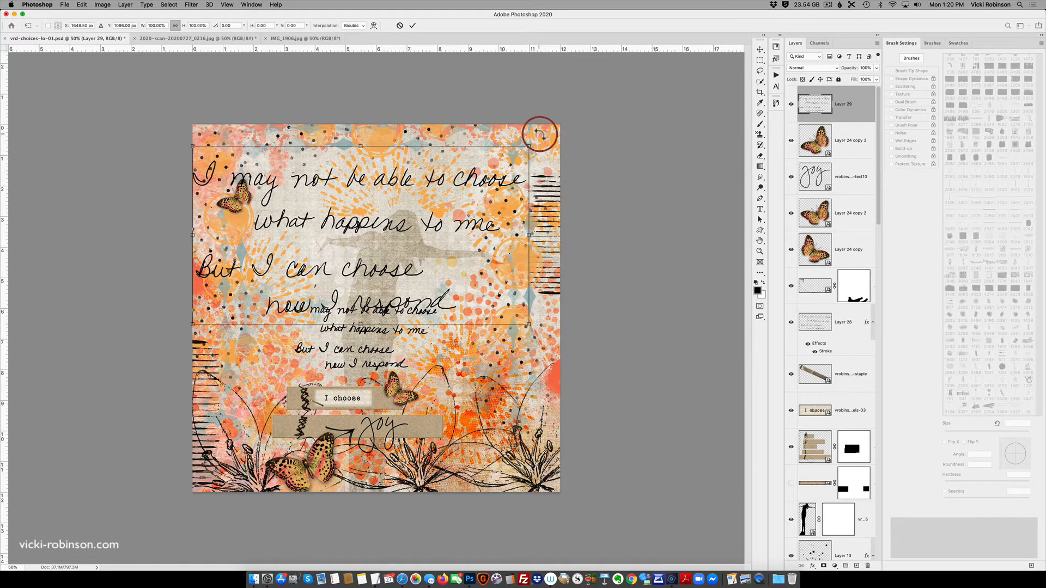
pyautogui.moveTo(527, 146); pyautogui.dragTo(448, 205)
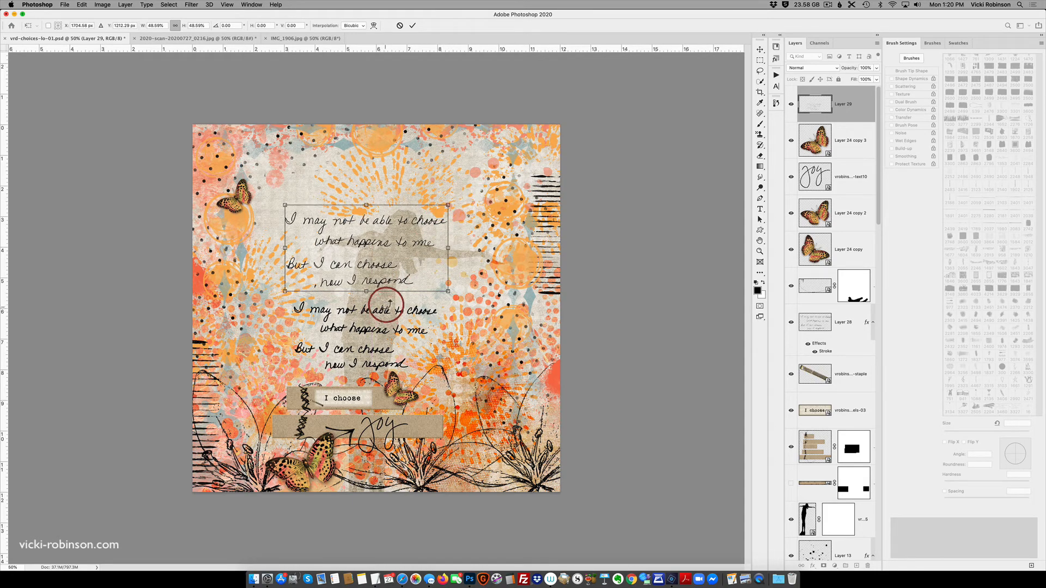
pyautogui.click(413, 25)
# Add a black 2 px outside Stroke effect to the newly stamped handwriting layer at the top of the layer stack
pyautogui.press('b')
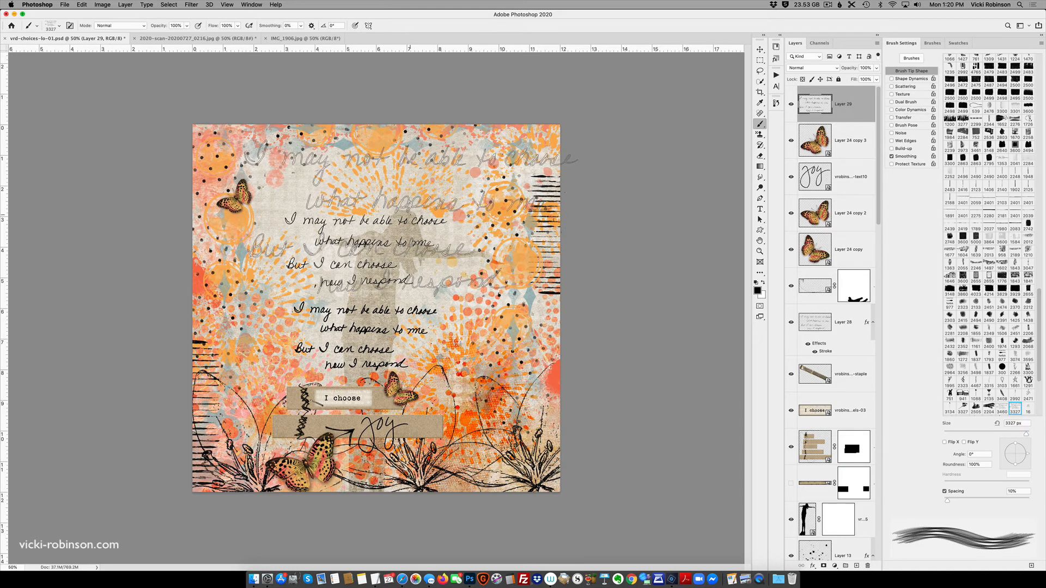
pyautogui.press('v')
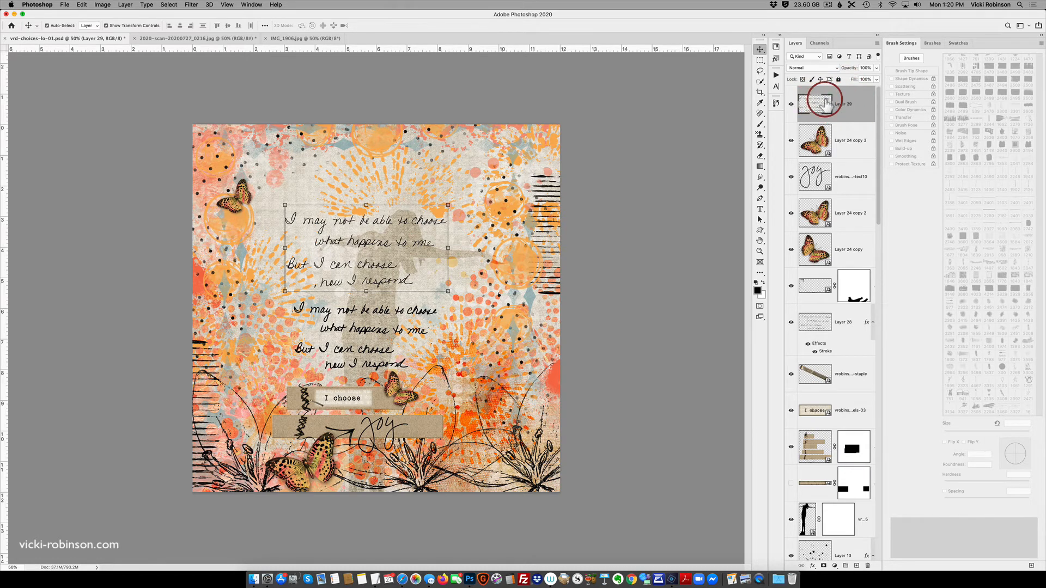
pyautogui.doubleClick(858, 112)
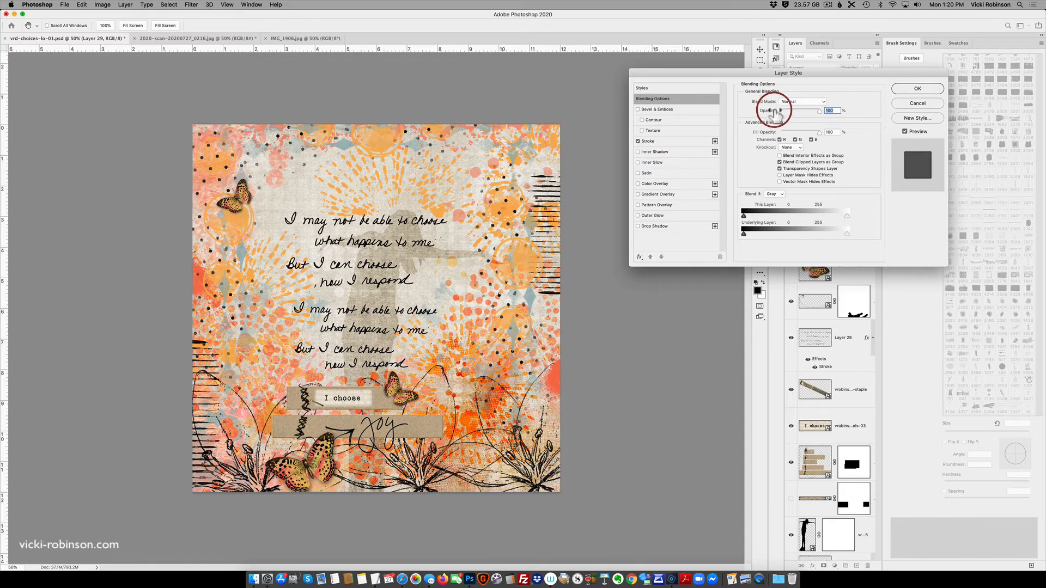
pyautogui.click(662, 141)
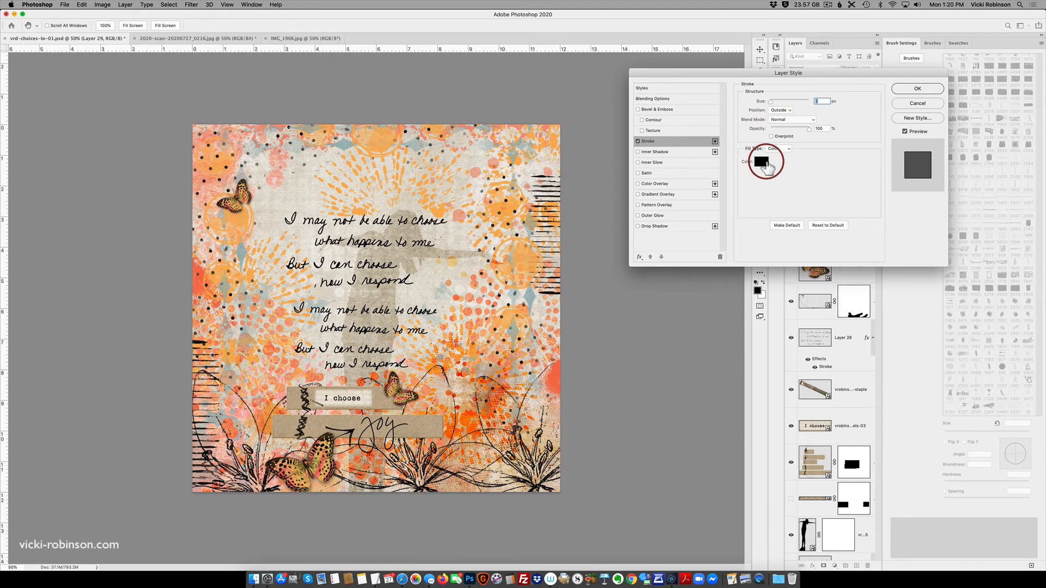
pyautogui.click(762, 162)
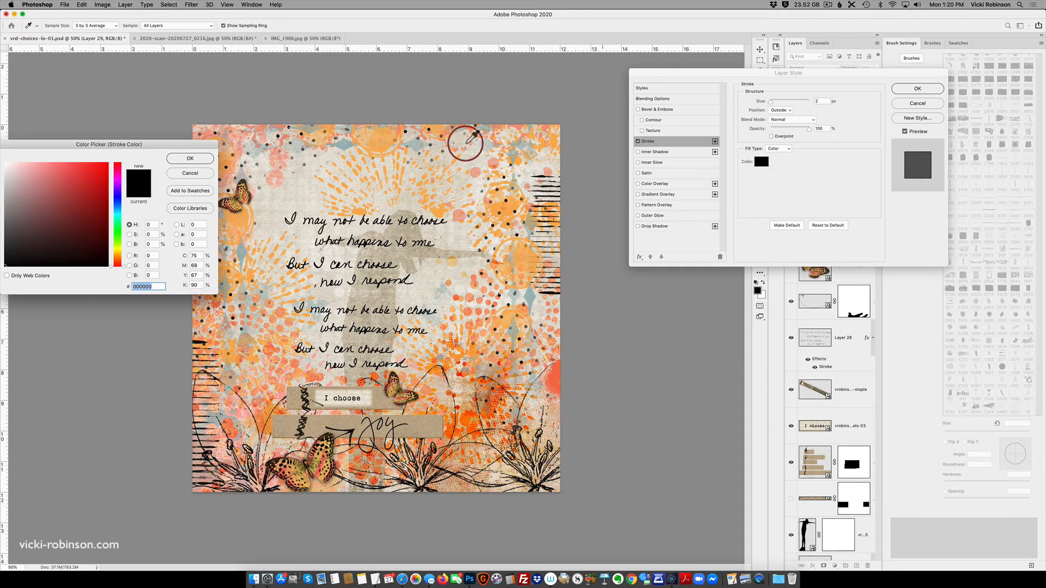
pyautogui.click(190, 157)
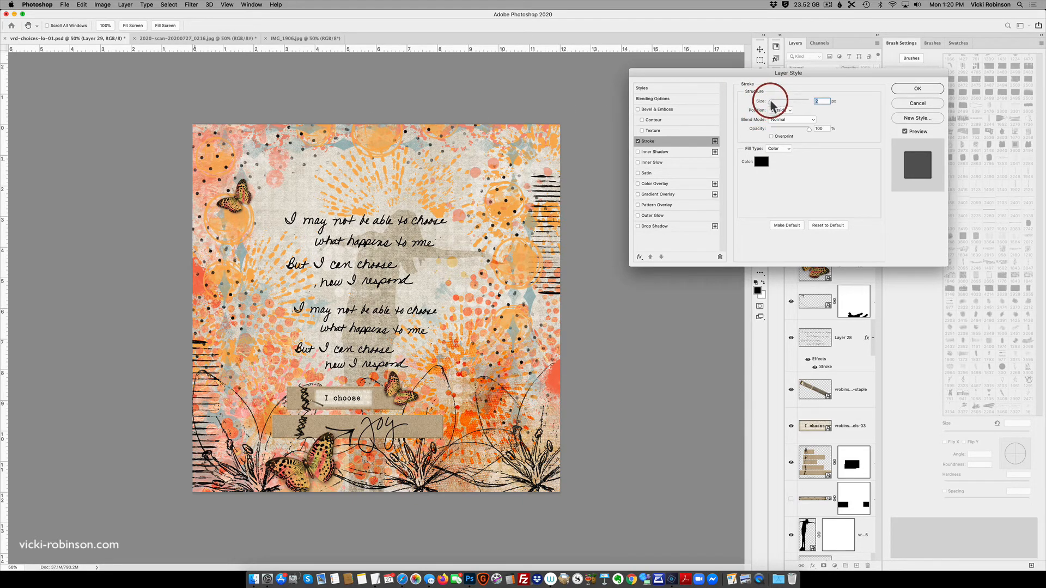
pyautogui.moveTo(773, 105)
pyautogui.mouseDown()
pyautogui.moveTo(782, 105)
pyautogui.moveTo(773, 106)
pyautogui.mouseUp()
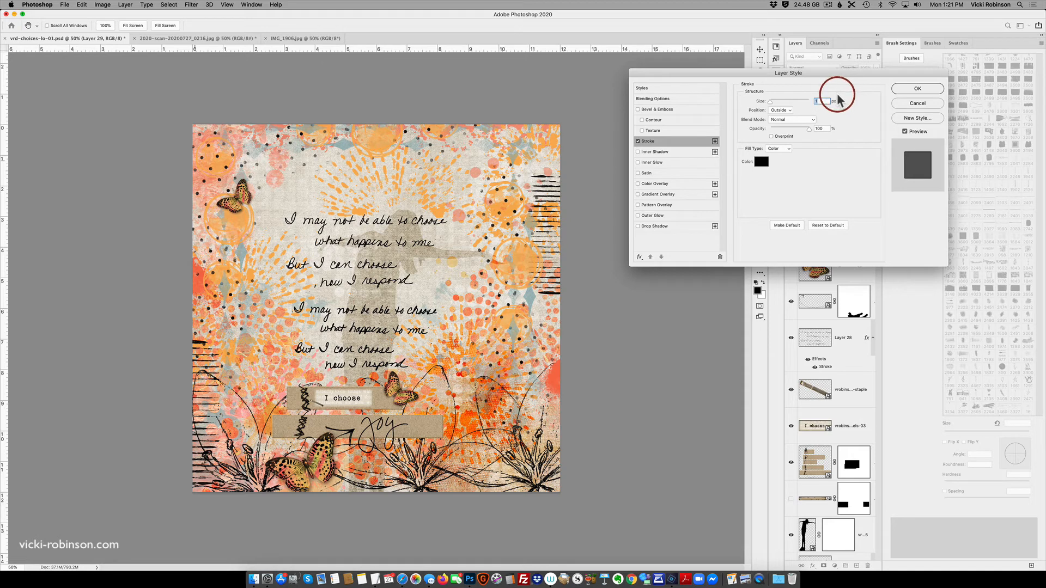
pyautogui.write('2')
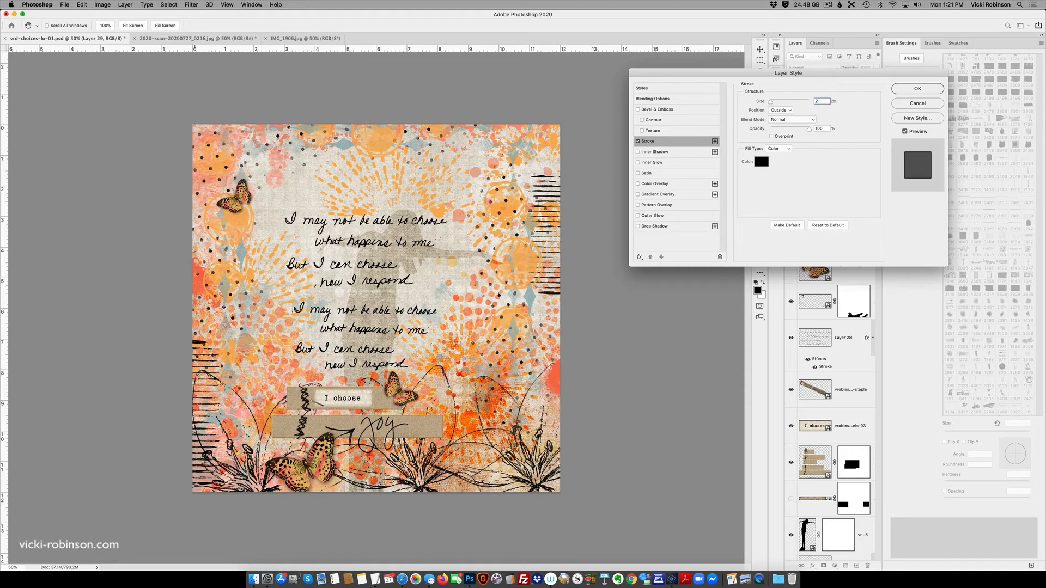
pyautogui.press('Return')
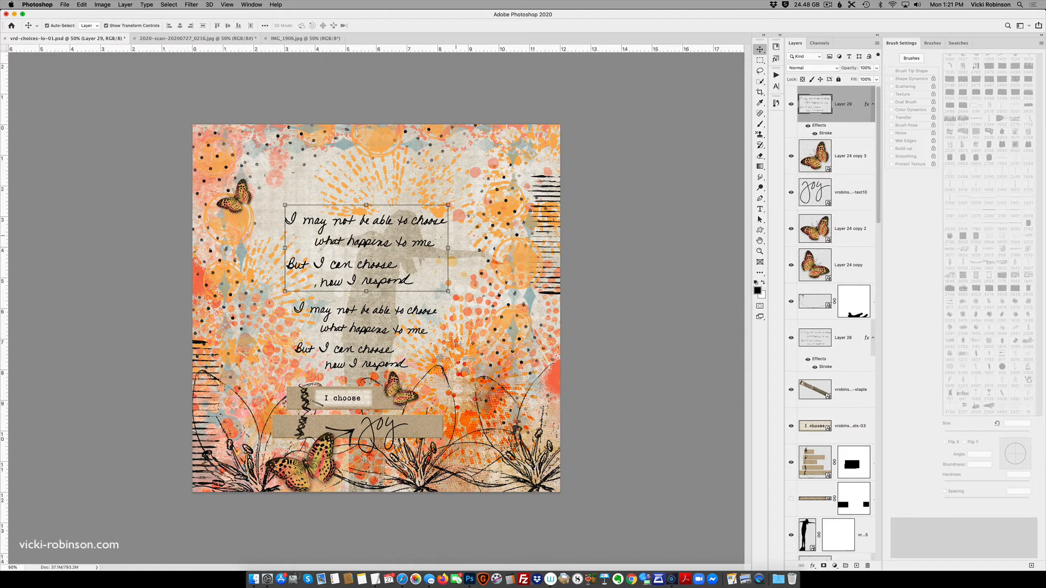
pyautogui.moveTo(376, 223); pyautogui.dragTo(372, 276)
pyautogui.press('super+z')
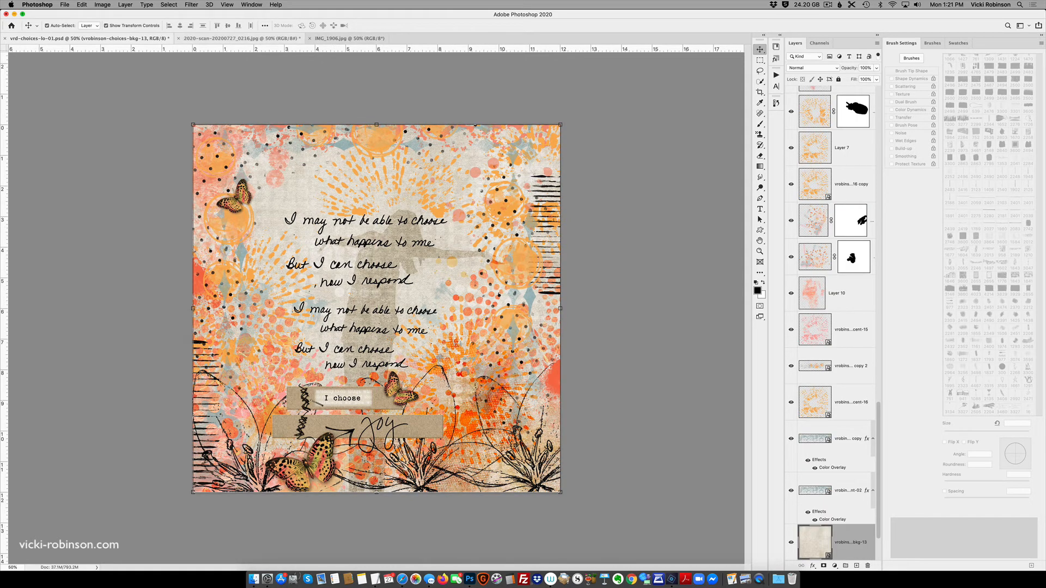
# Switch to IMG_1906.jpg in Photoshop Elements and apply a Threshold adjustment at level 142 to the handwriting photo
pyautogui.click(349, 39)
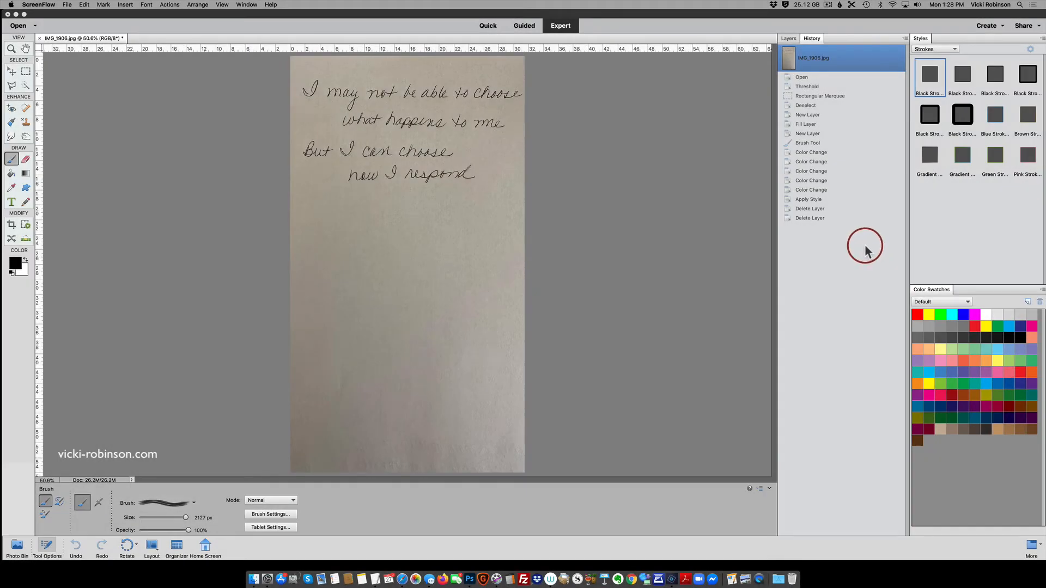
pyautogui.click(789, 41)
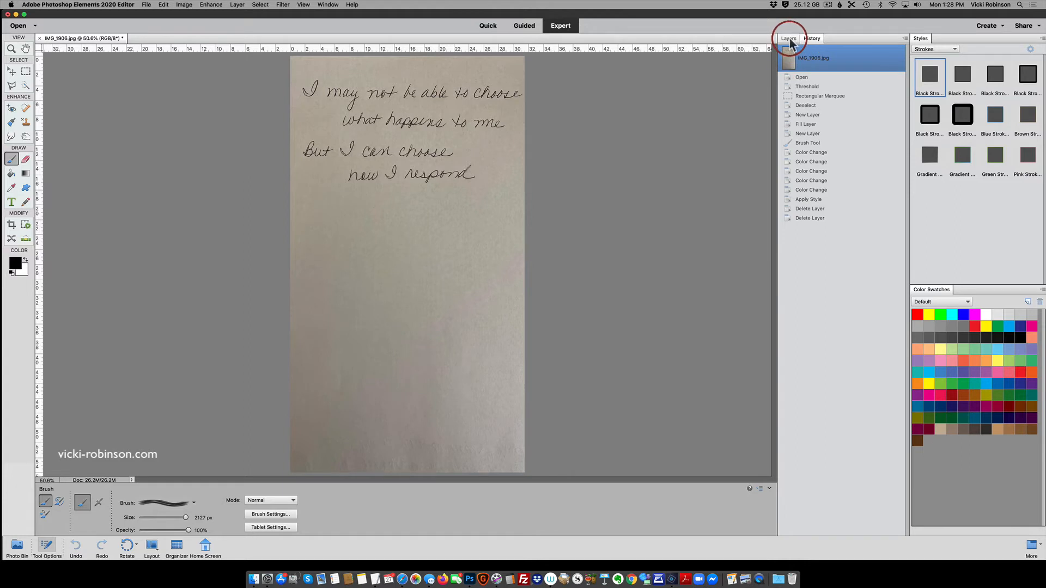
pyautogui.click(789, 39)
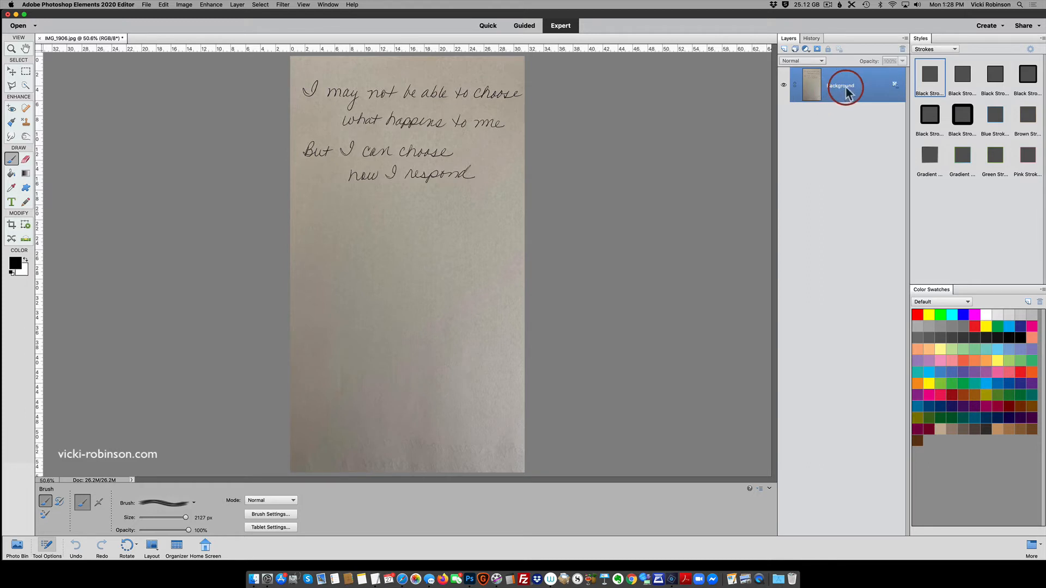
pyautogui.click(286, 5)
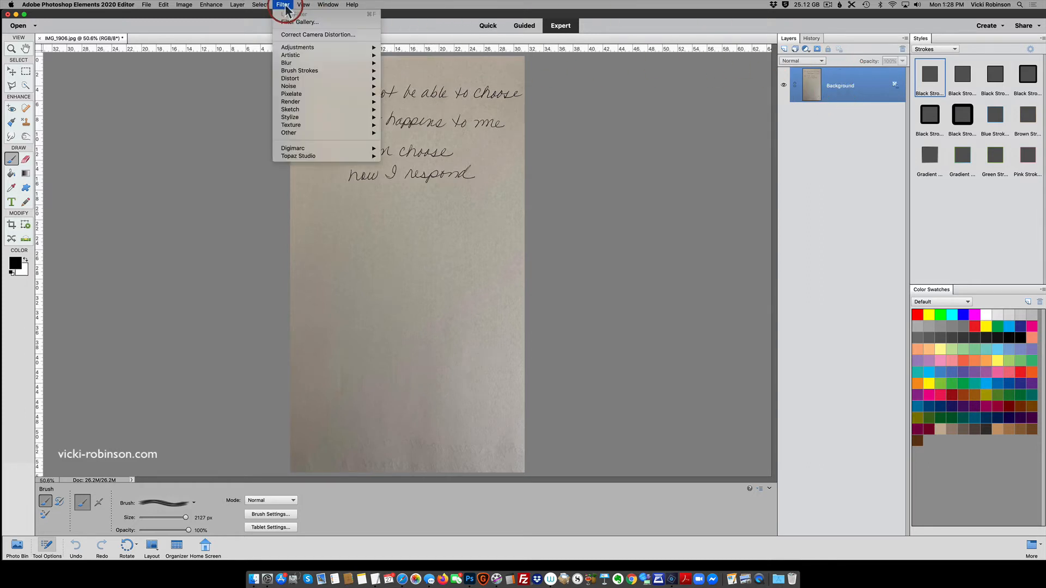
pyautogui.moveTo(299, 47)
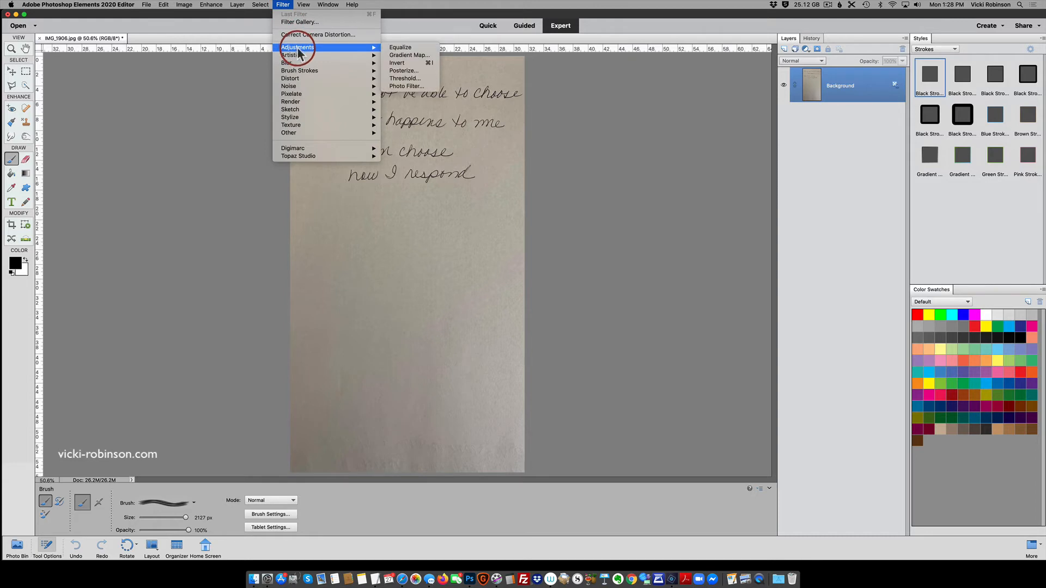
pyautogui.click(400, 79)
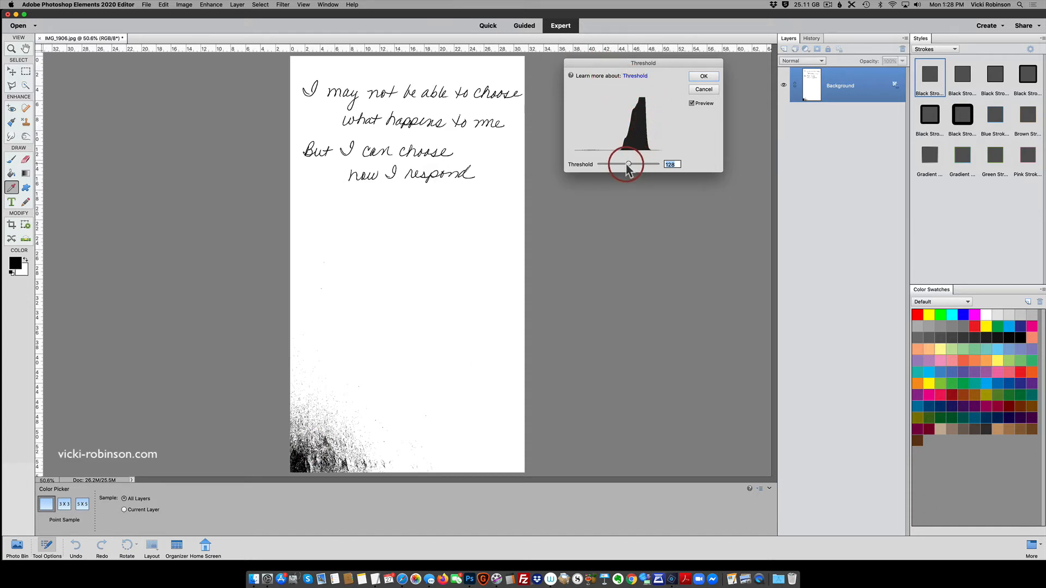
pyautogui.moveTo(629, 164)
pyautogui.mouseDown()
pyautogui.moveTo(589, 166)
pyautogui.moveTo(670, 162)
pyautogui.moveTo(631, 166)
pyautogui.mouseUp()
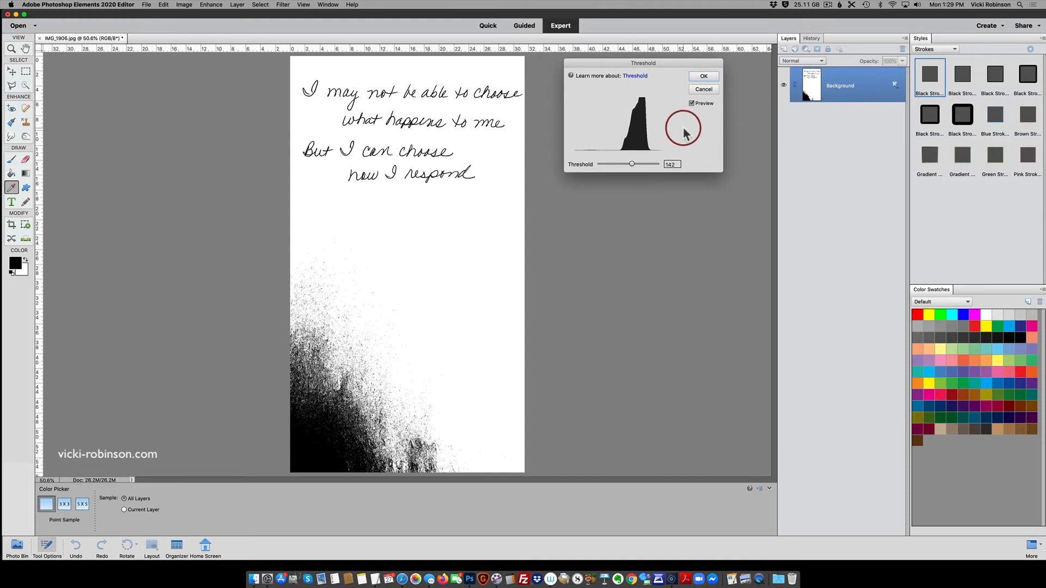
pyautogui.click(704, 77)
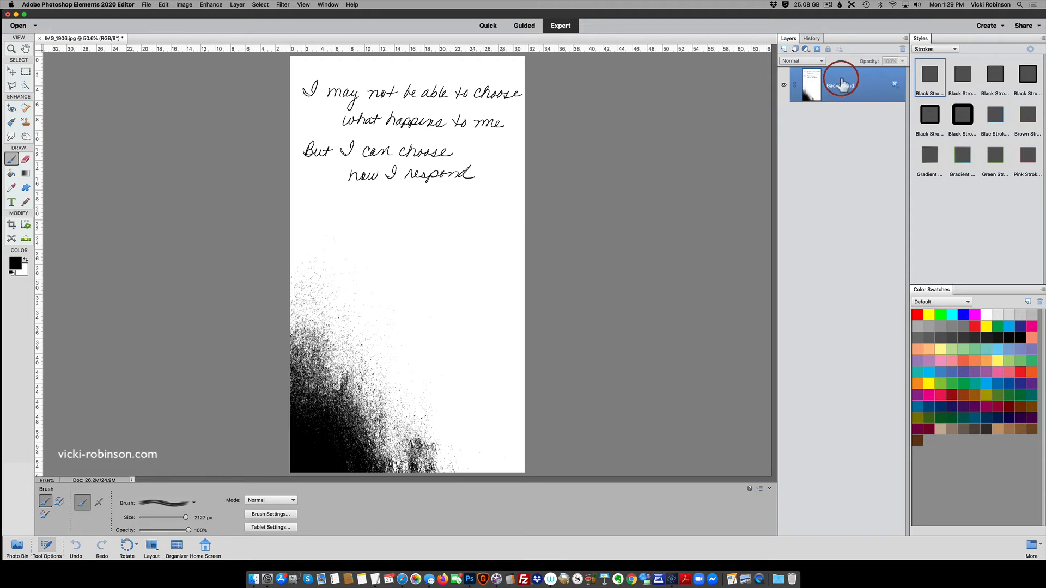
# Enclose the four handwritten lines in a rectangular marquee, define them as a brush with the default name, and deselect
pyautogui.click(25, 72)
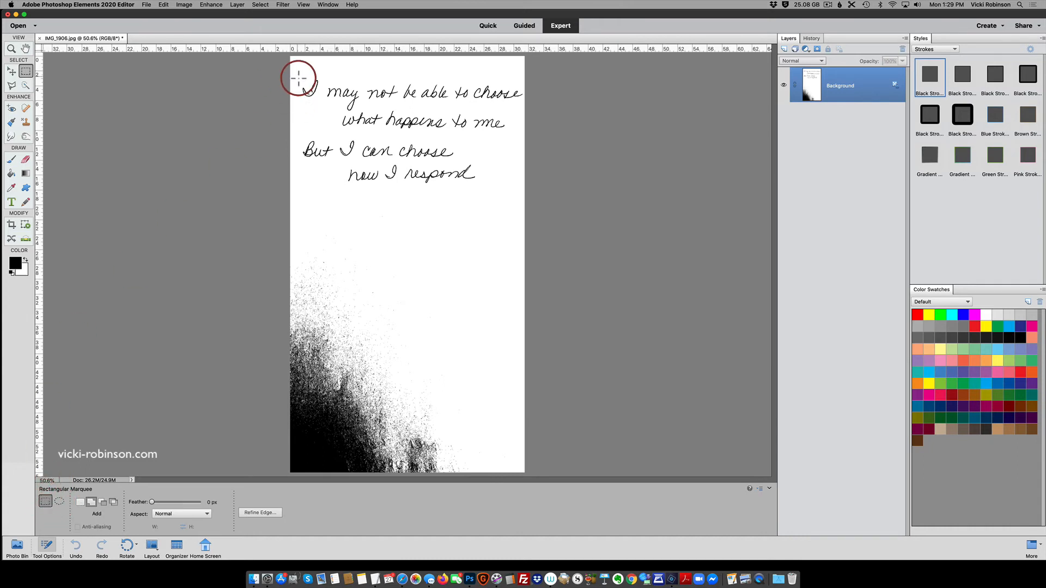
pyautogui.moveTo(295, 70); pyautogui.dragTo(523, 186)
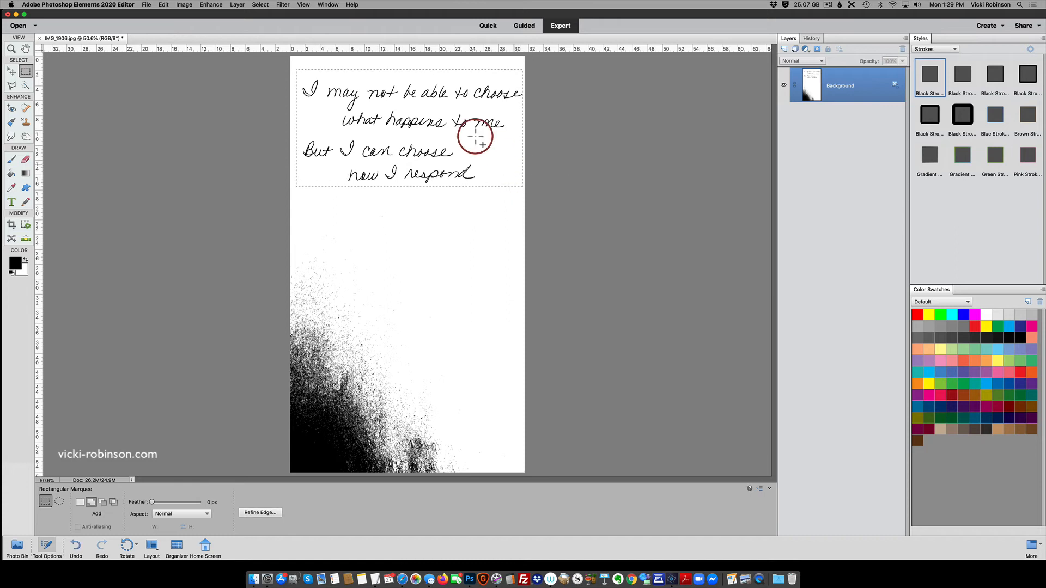
pyautogui.click(164, 6)
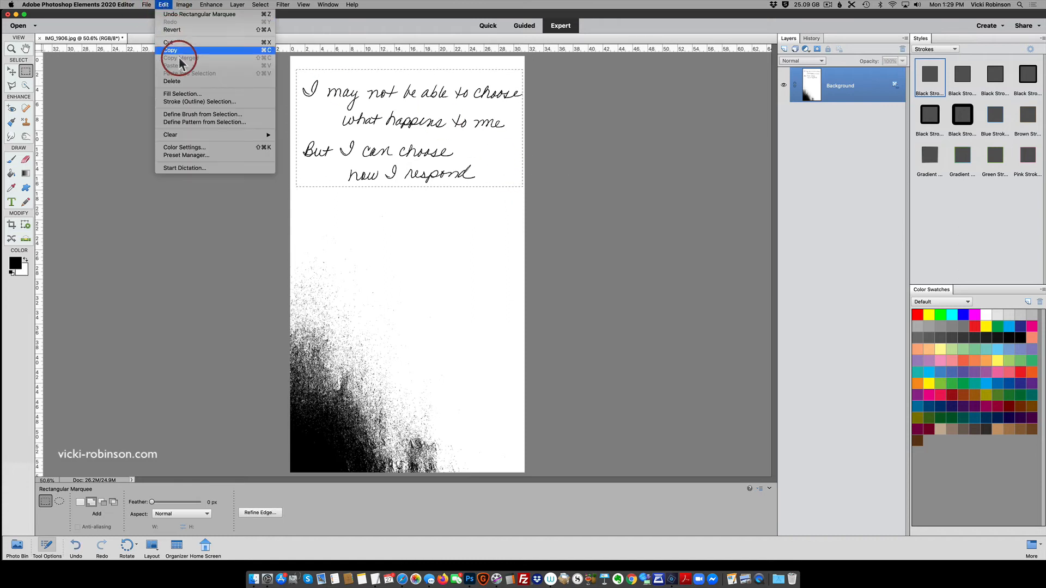
pyautogui.click(187, 114)
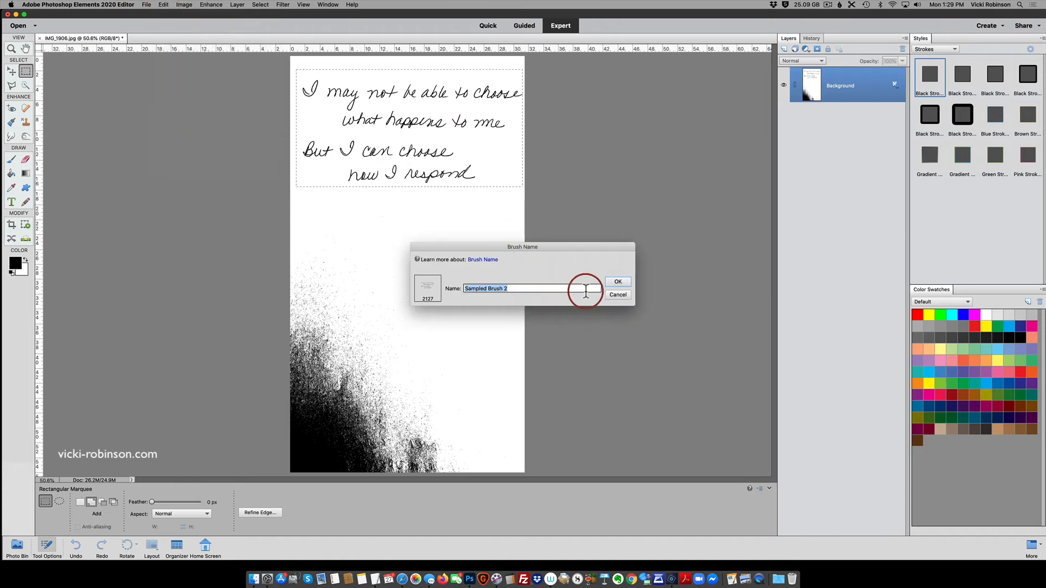
pyautogui.click(619, 287)
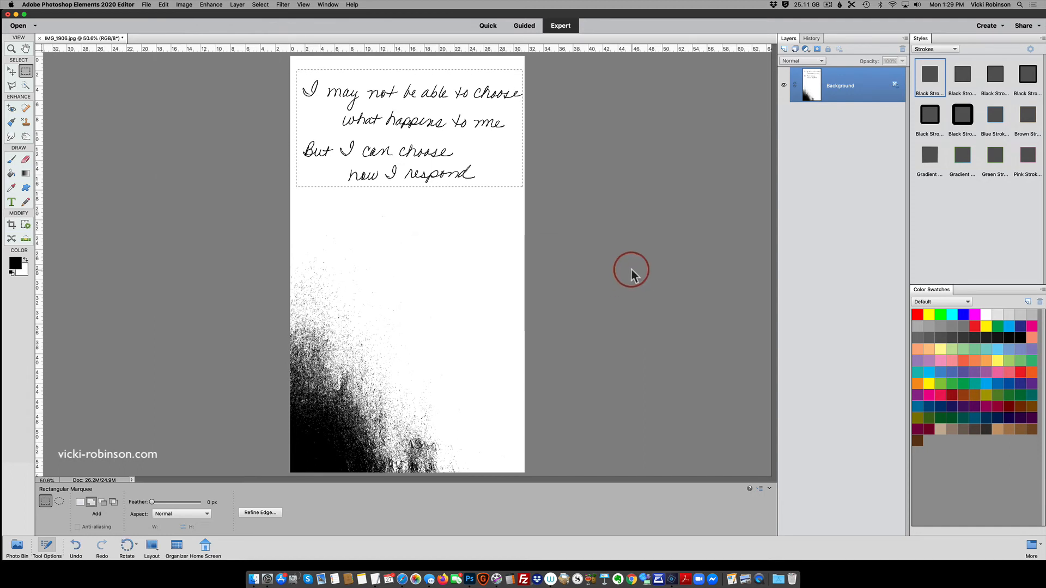
pyautogui.click(616, 240)
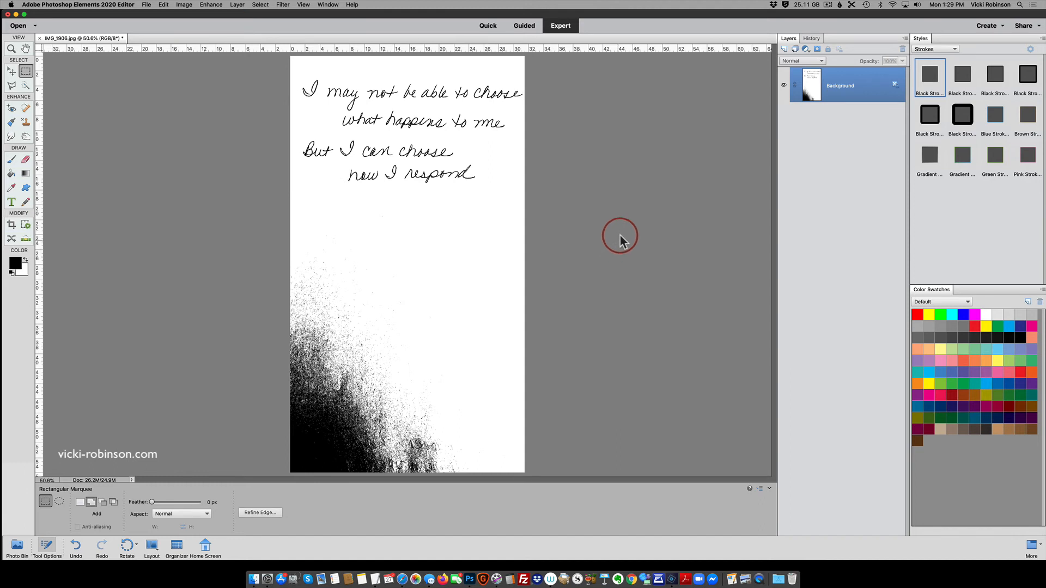
# Create a new Scrapbooking document of 12 x 12 inches at 300 pixels/inch with a white background
pyautogui.press('super+n')
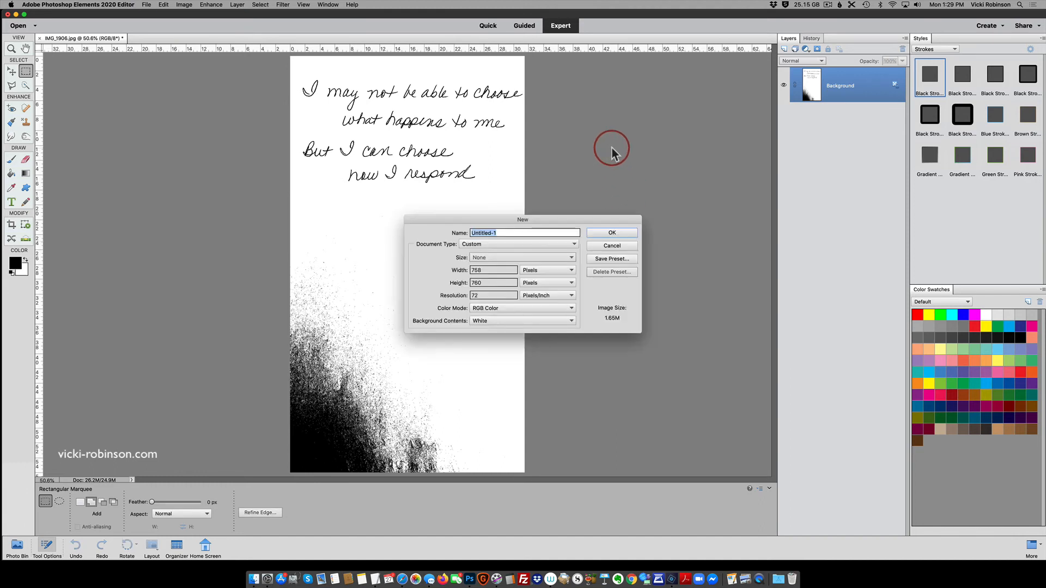
pyautogui.click(514, 245)
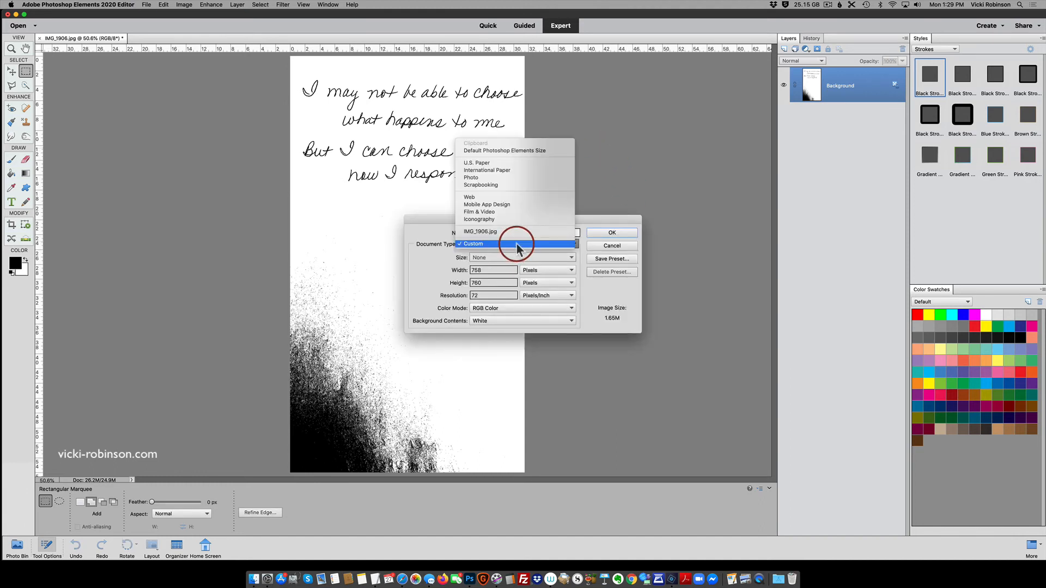
pyautogui.click(507, 171)
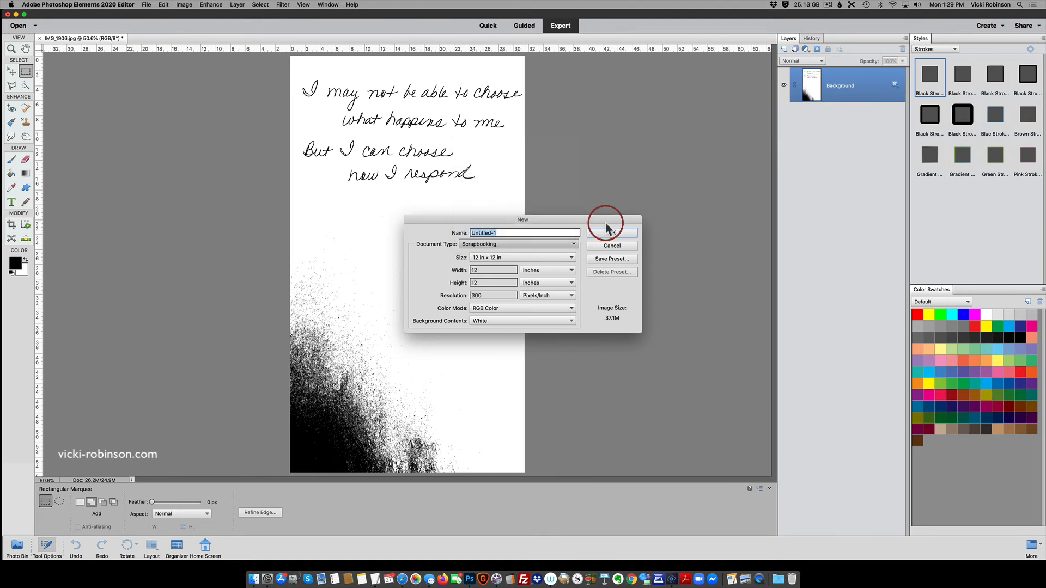
pyautogui.click(614, 233)
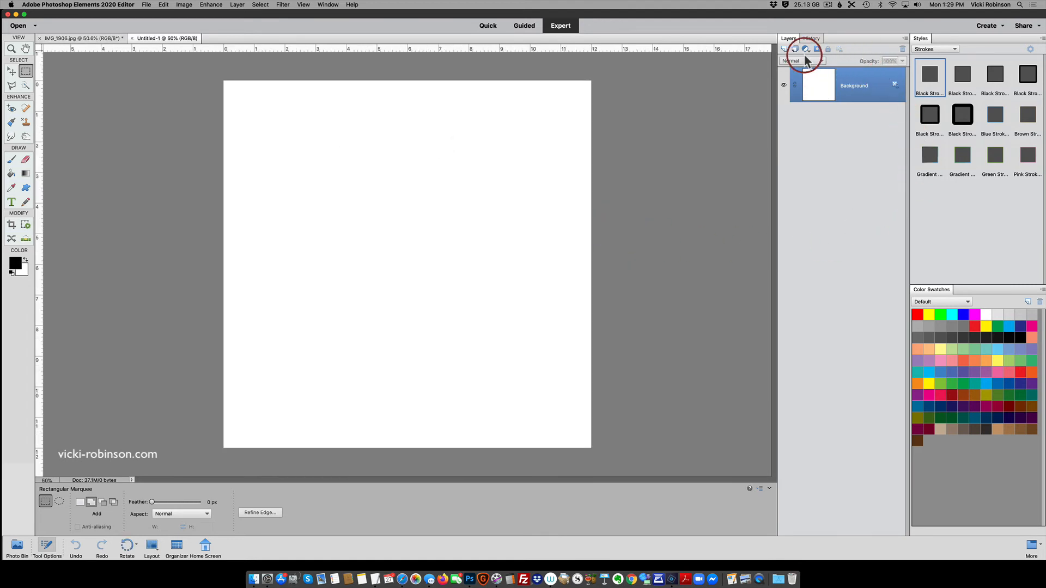
# Add a blank layer above the background and stamp the handwriting brush once in black on the page's upper half
pyautogui.click(785, 49)
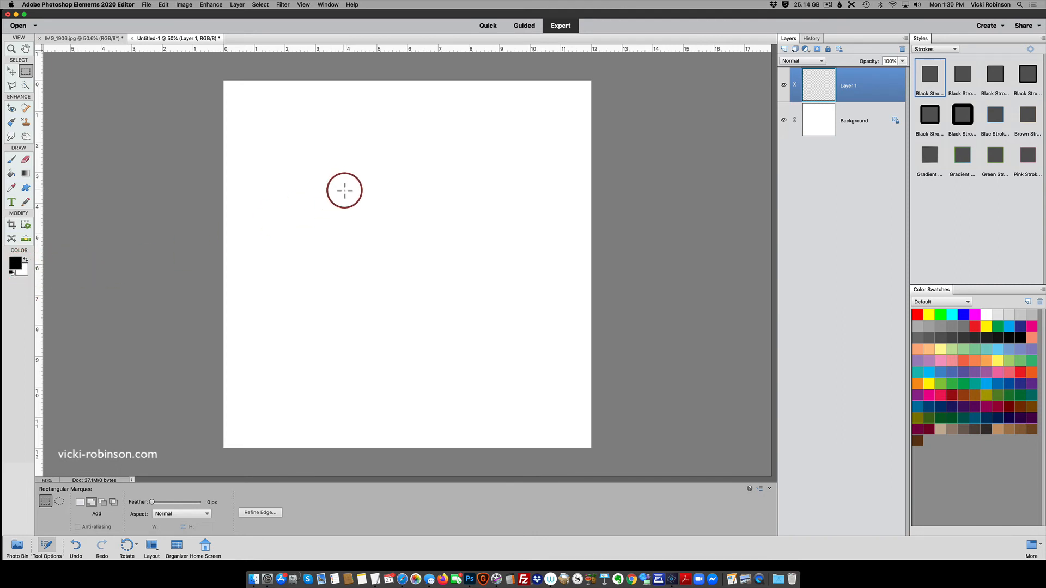
pyautogui.press('b')
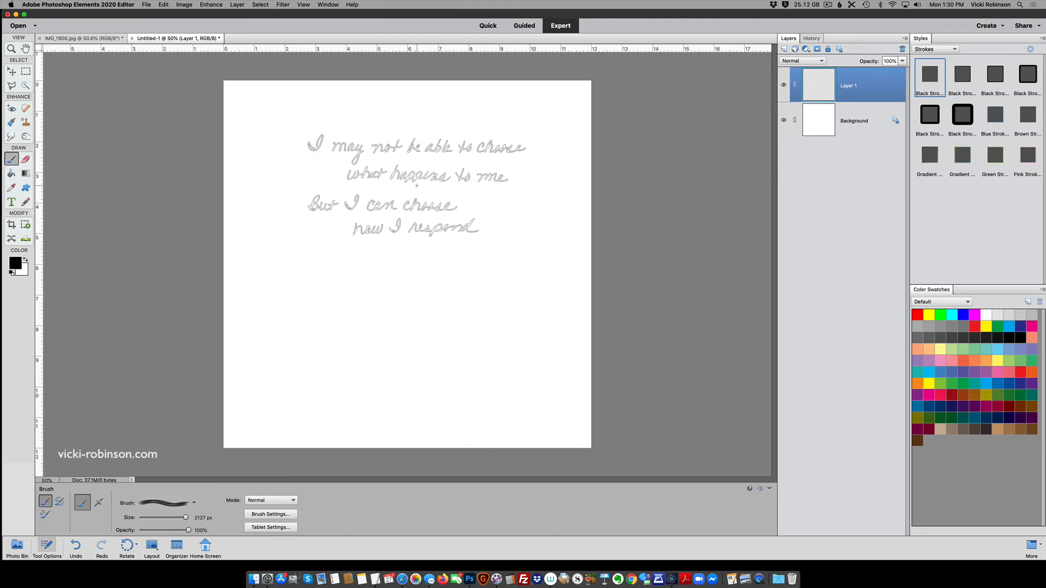
pyautogui.click(417, 186)
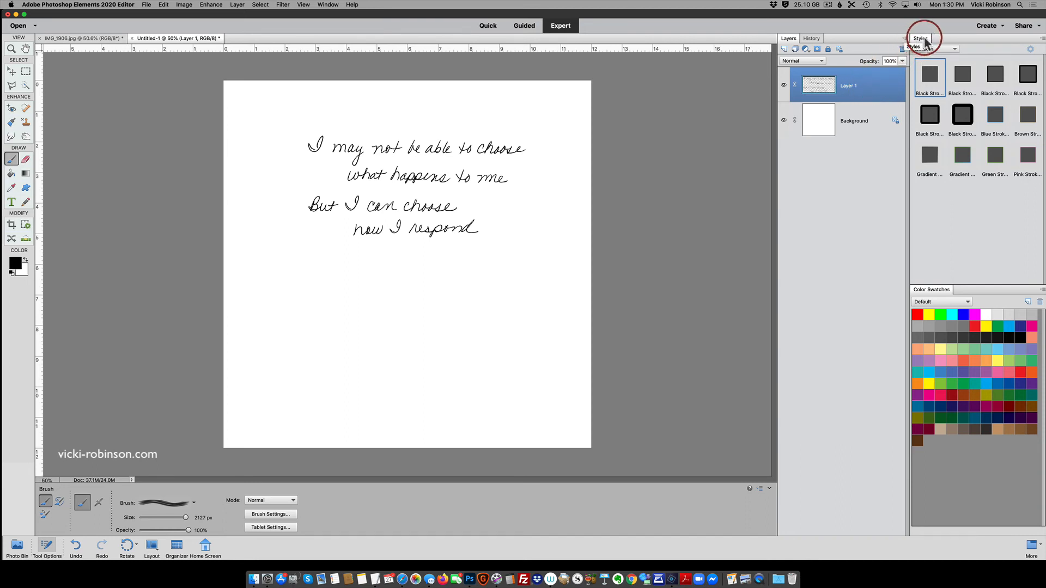
# Apply the first black style from the Strokes collection to the handwriting layer and set its stroke size to 2 px
pyautogui.click(327, 6)
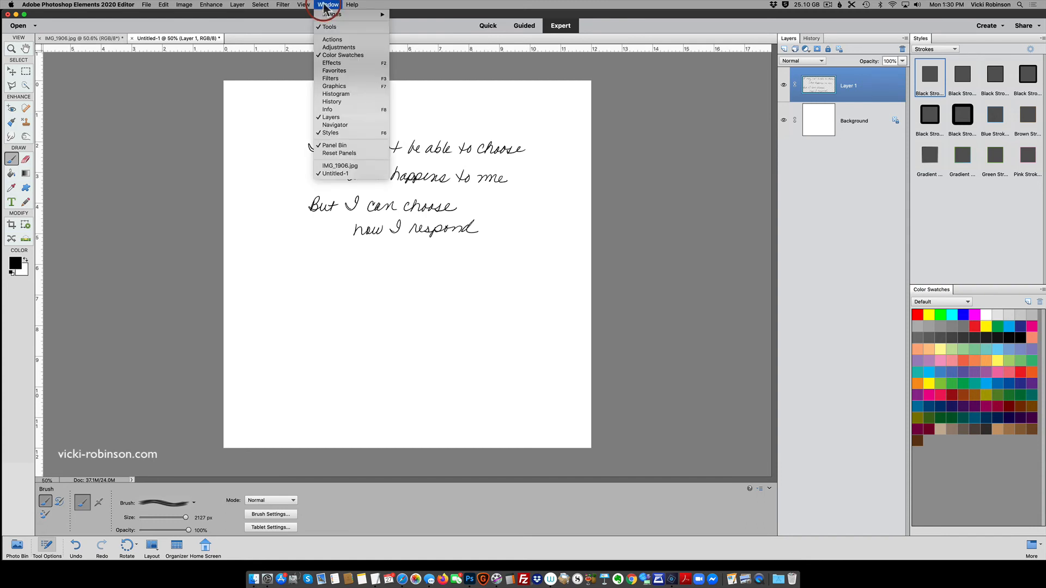
pyautogui.click(407, 5)
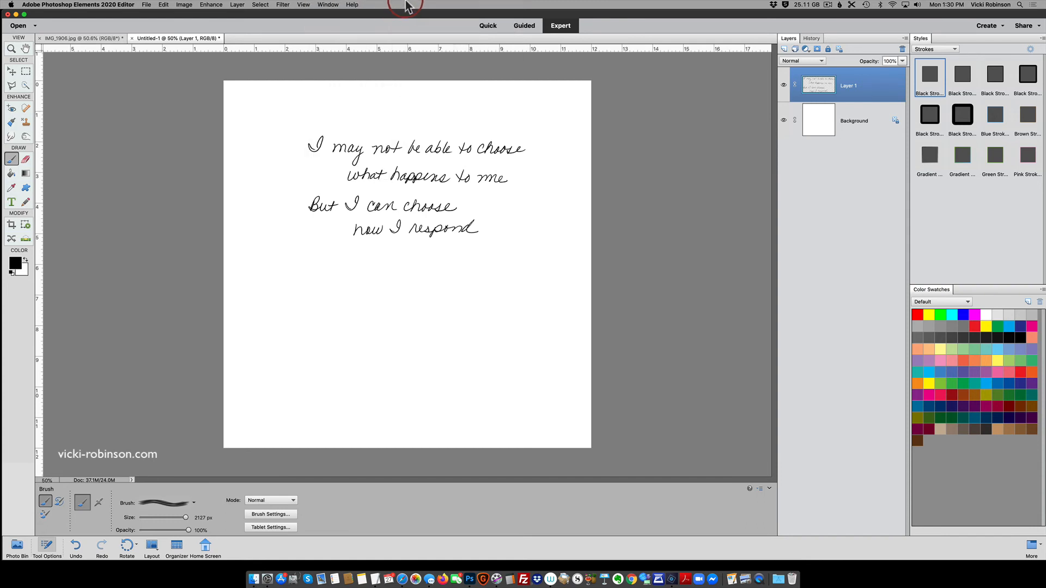
pyautogui.click(937, 49)
pyautogui.click(948, 49)
pyautogui.click(932, 79)
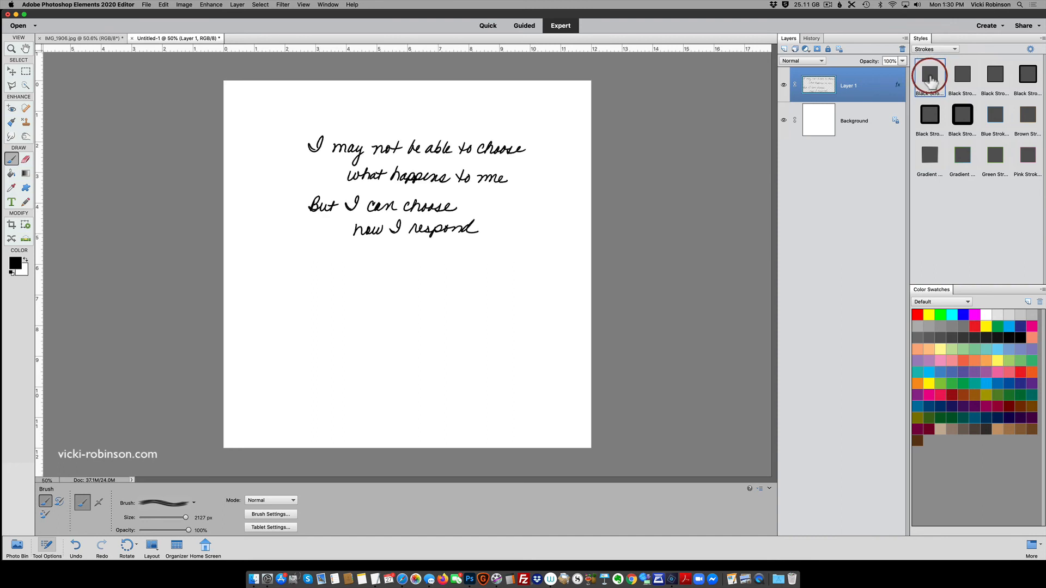
pyautogui.doubleClick(898, 86)
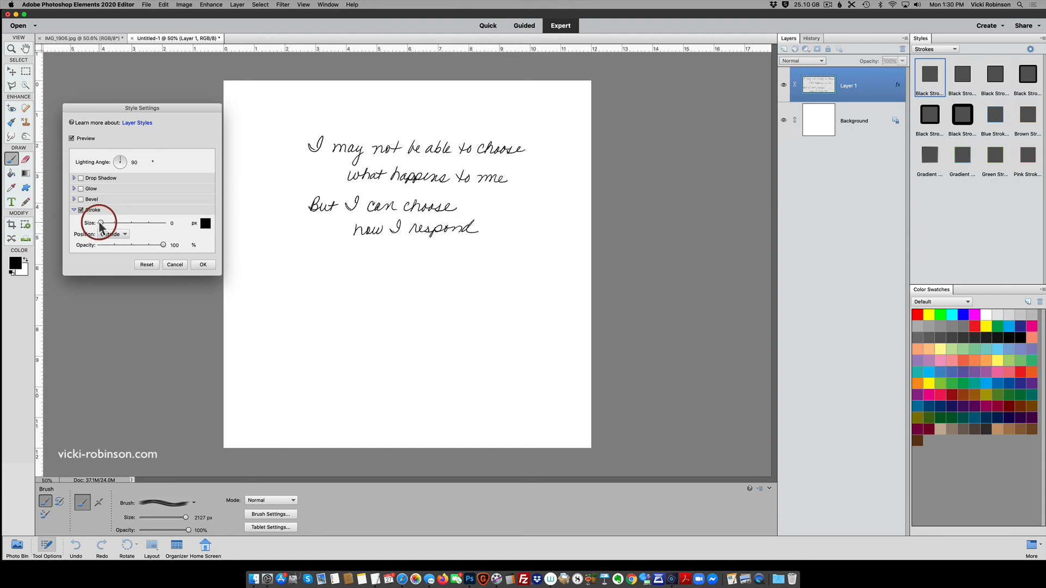
pyautogui.moveTo(100, 224); pyautogui.dragTo(103, 225)
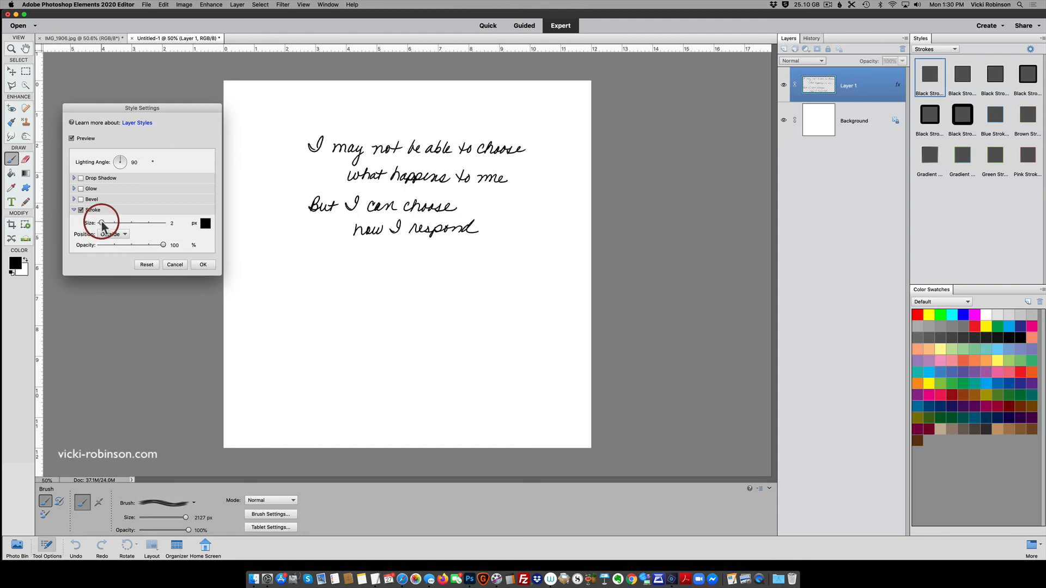
pyautogui.click(203, 265)
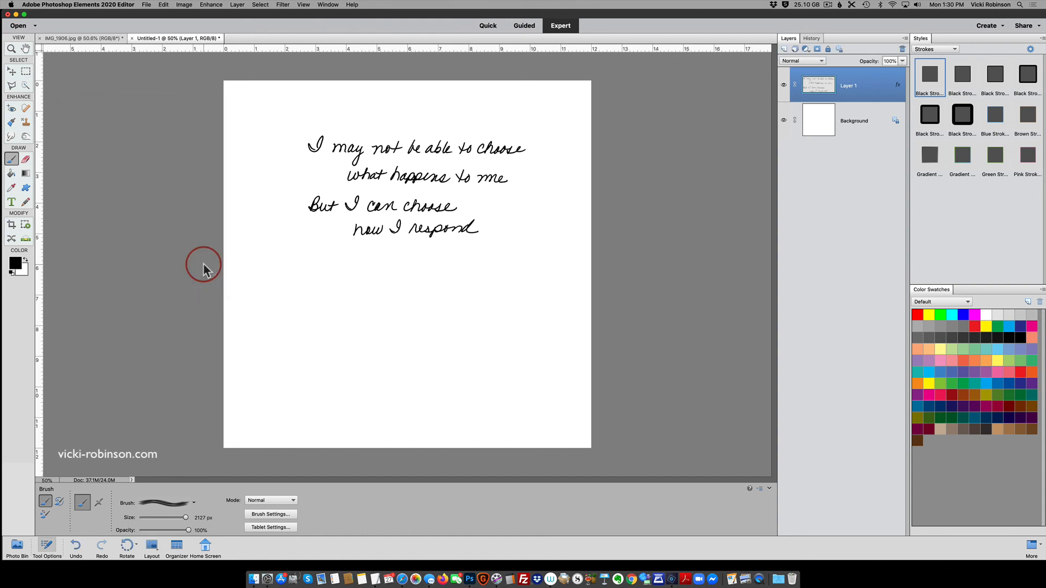